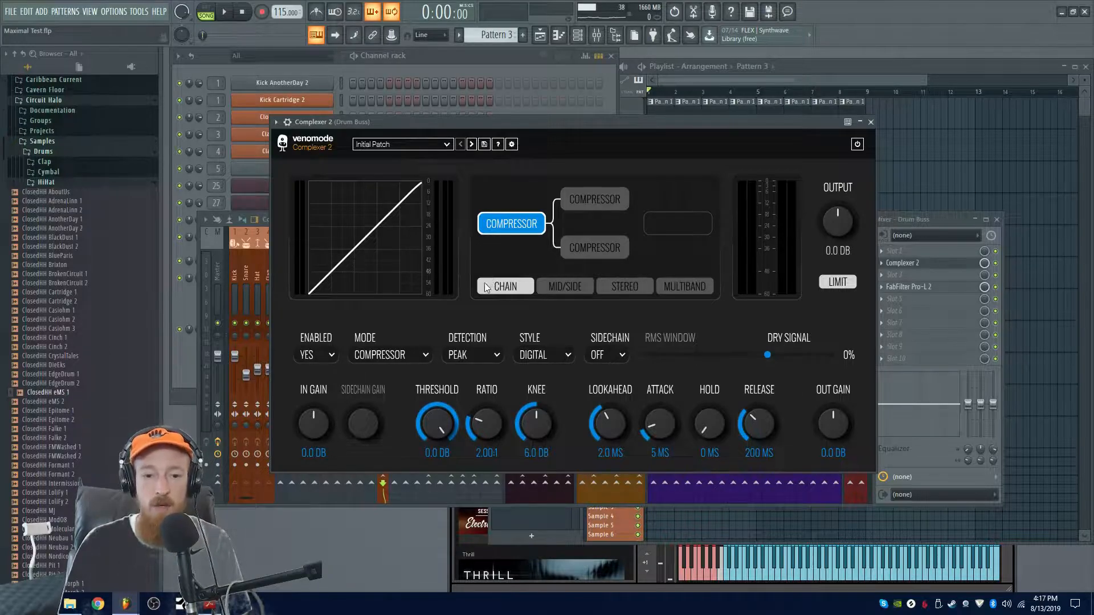
Step: Review the processing modes available for the first compressor in the chain
left_click(402, 355)
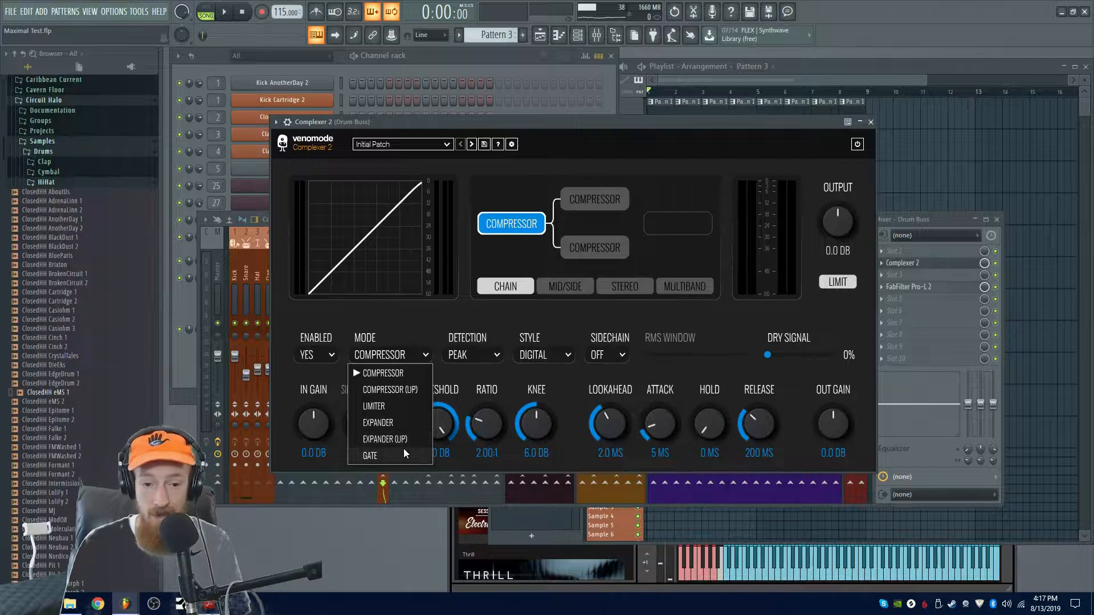
left_click(414, 359)
left_click(413, 358)
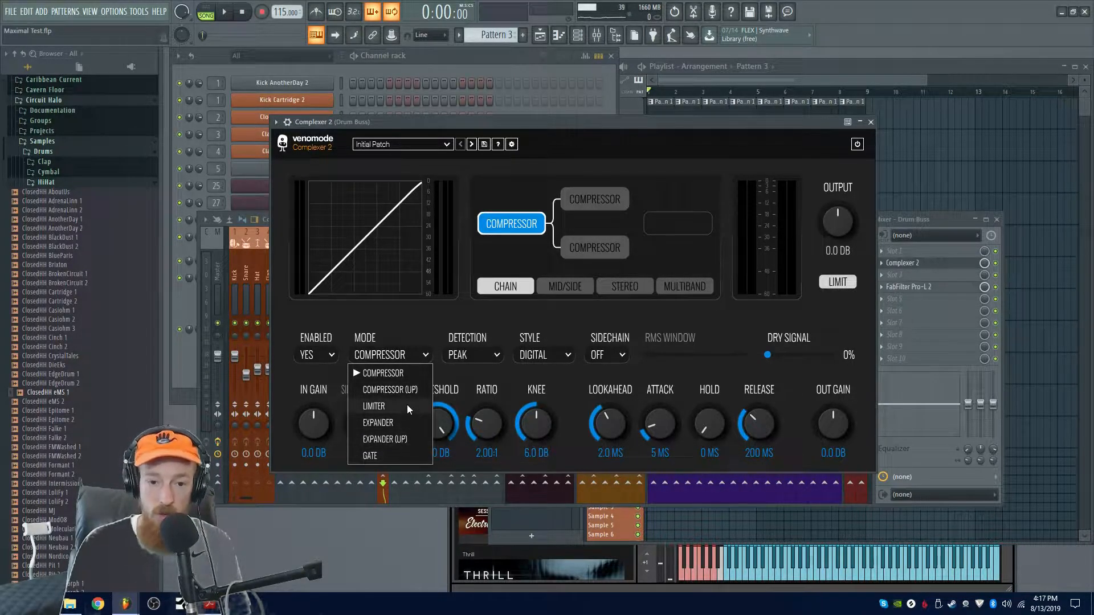
left_click(410, 353)
left_click(410, 353)
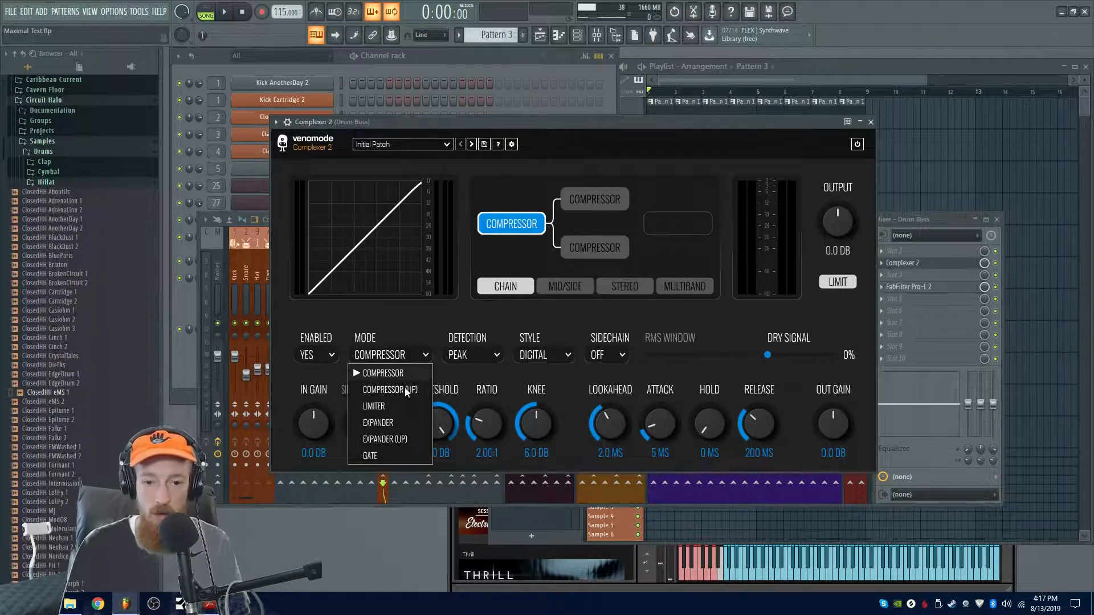
left_click(405, 355)
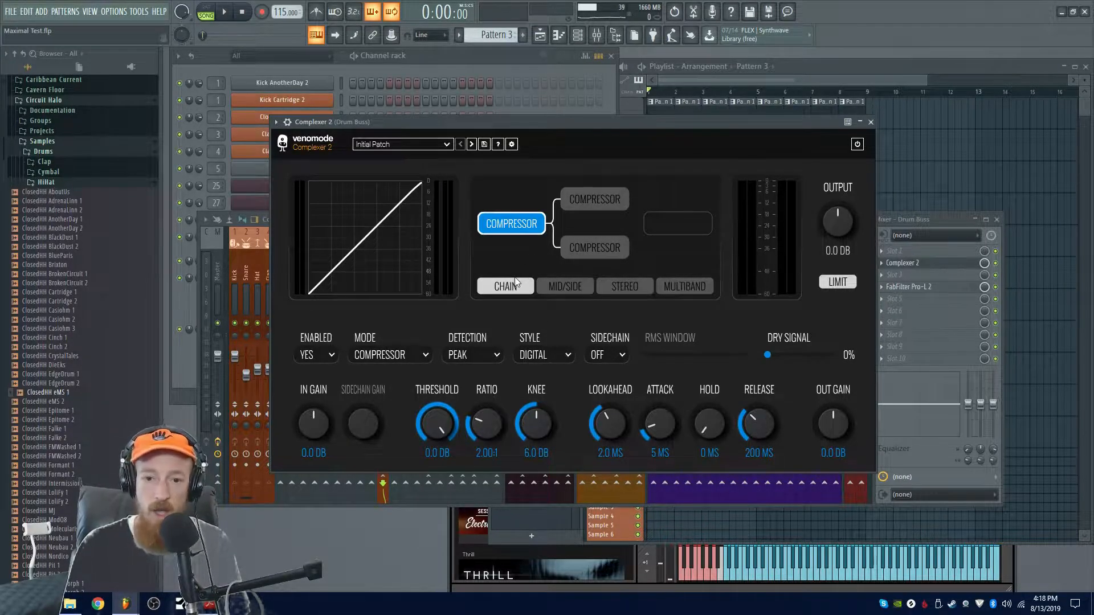
Step: Move the third compressor behind the second, shift the second to the lower slot, and enable both inactive compressors
left_click_drag(587, 243, 678, 224)
left_click(594, 204)
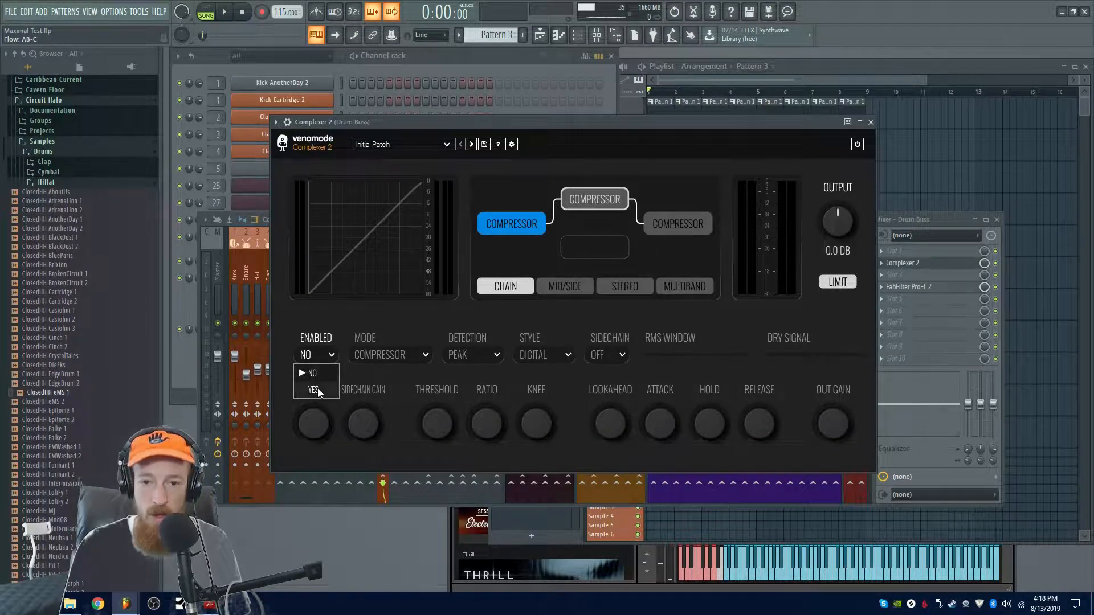
left_click(317, 390)
left_click_drag(594, 204, 595, 249)
mouse_move(670, 218)
left_mouse_down()
mouse_move(597, 200)
mouse_move(686, 223)
left_mouse_up()
left_click(317, 354)
left_click(317, 390)
Step: Rearrange the chain so the magenta compressor comes first and feeds the blue and red compressors in parallel
left_click_drag(593, 247, 594, 199)
left_click_drag(511, 223, 594, 248)
left_click_drag(596, 210, 511, 224)
left_click_drag(677, 224, 577, 255)
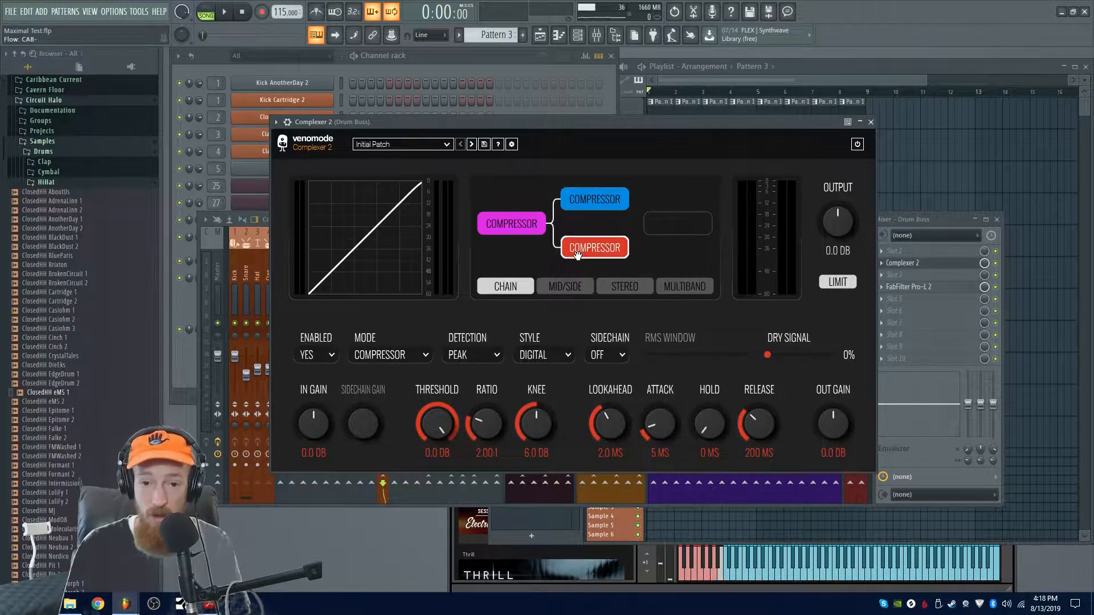
left_click(521, 228)
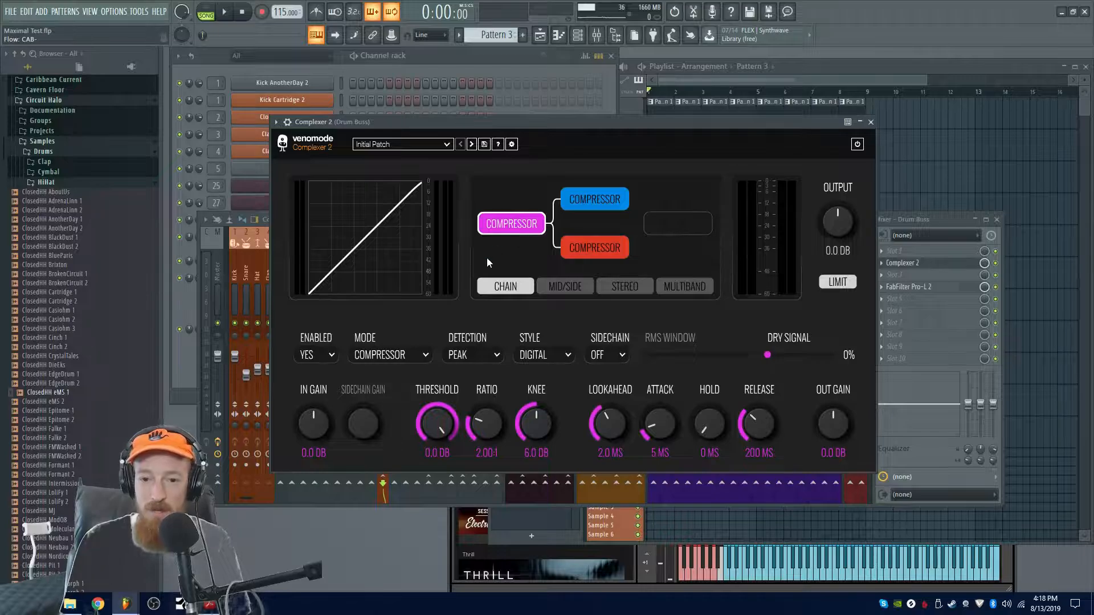
left_click(589, 240)
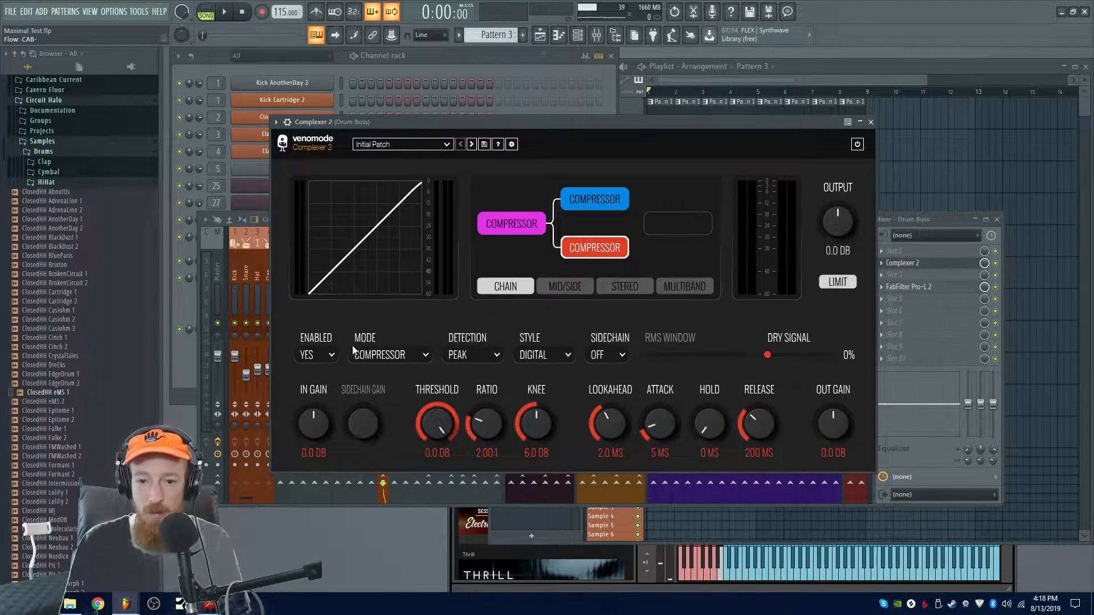
Step: Switch the routing through mid/side to multiband and set the first crossover to about 1149 Hz
left_click(567, 286)
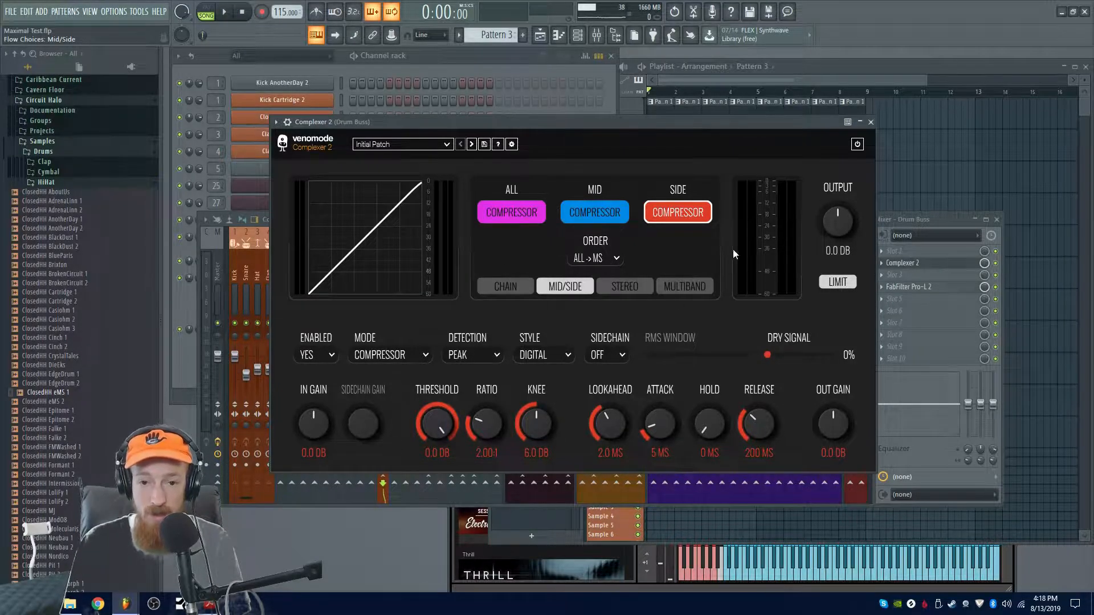
left_click(675, 288)
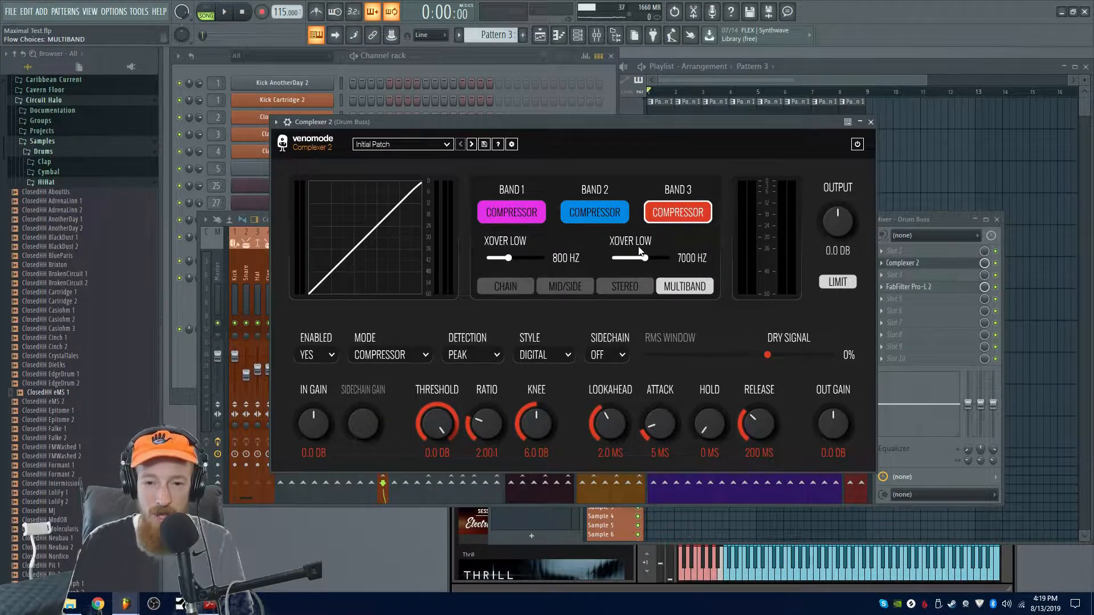
mouse_move(507, 258)
left_mouse_down()
mouse_move(573, 259)
mouse_move(523, 261)
left_mouse_up()
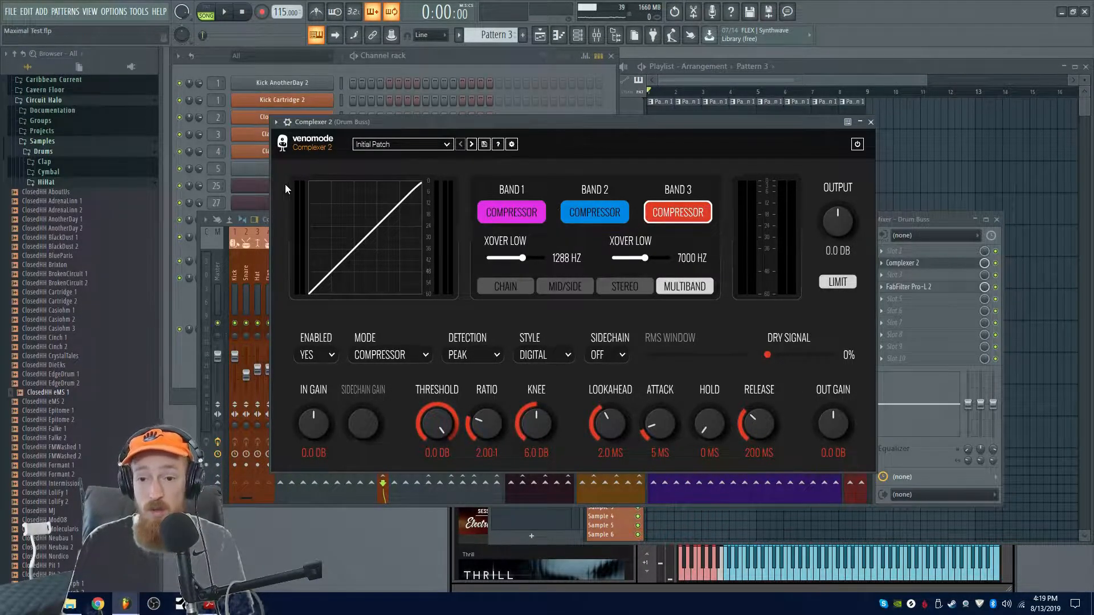
left_click_drag(524, 258, 515, 261)
scroll(514, 261, "up", 2)
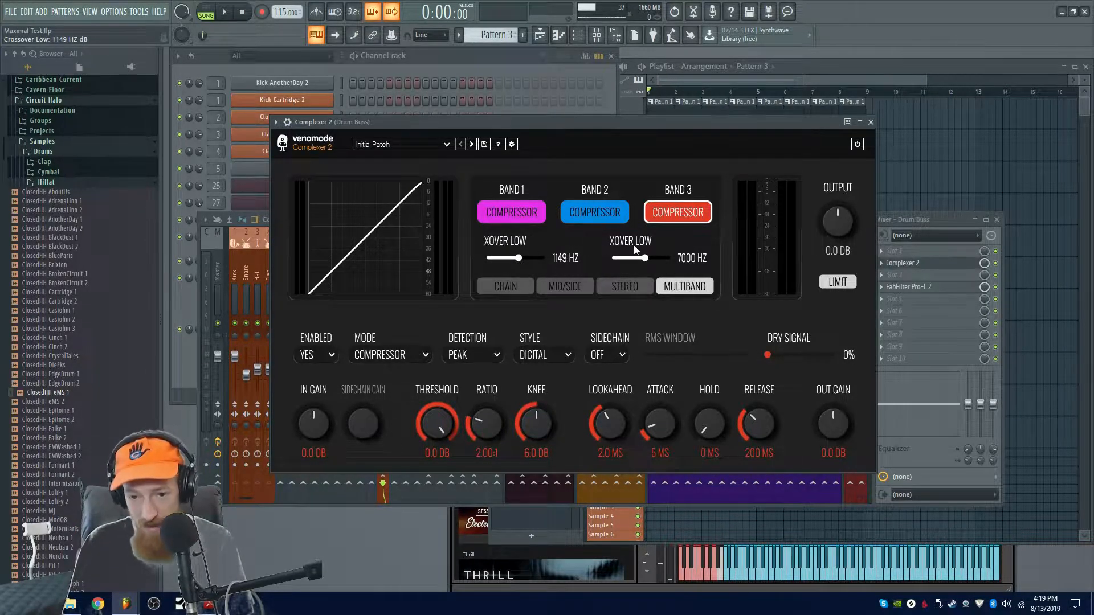
Step: Step through the stereo and mid/side routings and return to the chain routing
left_click(632, 286)
left_click(562, 285)
left_click(516, 286)
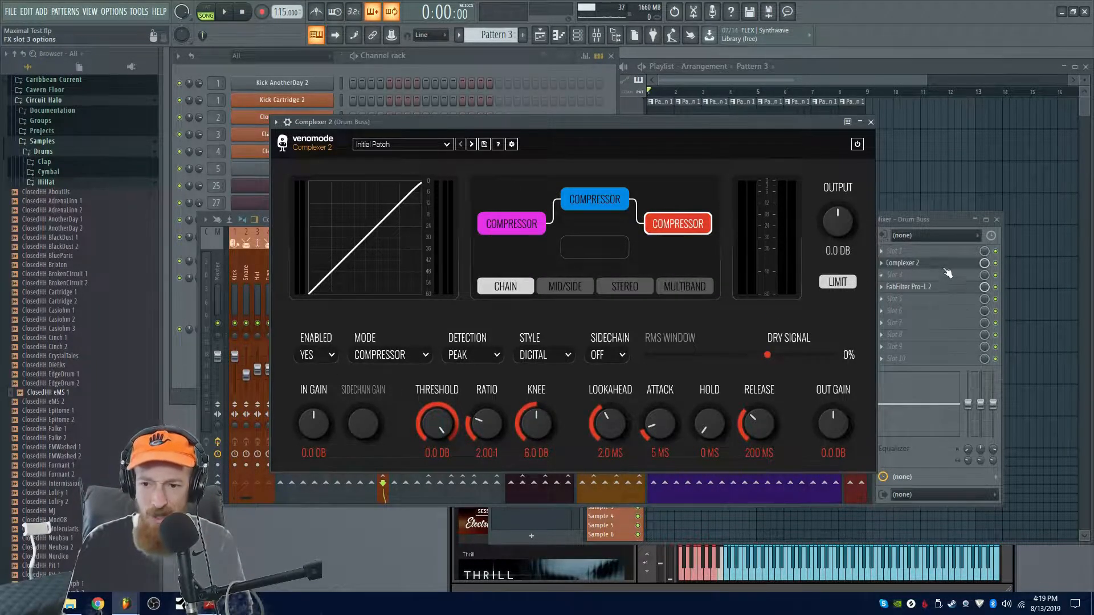
Step: Delete the Complexer 2 plugin from the Drum Buss effect slots and confirm the deletion
left_click(902, 263)
left_click(882, 263)
left_click(922, 281)
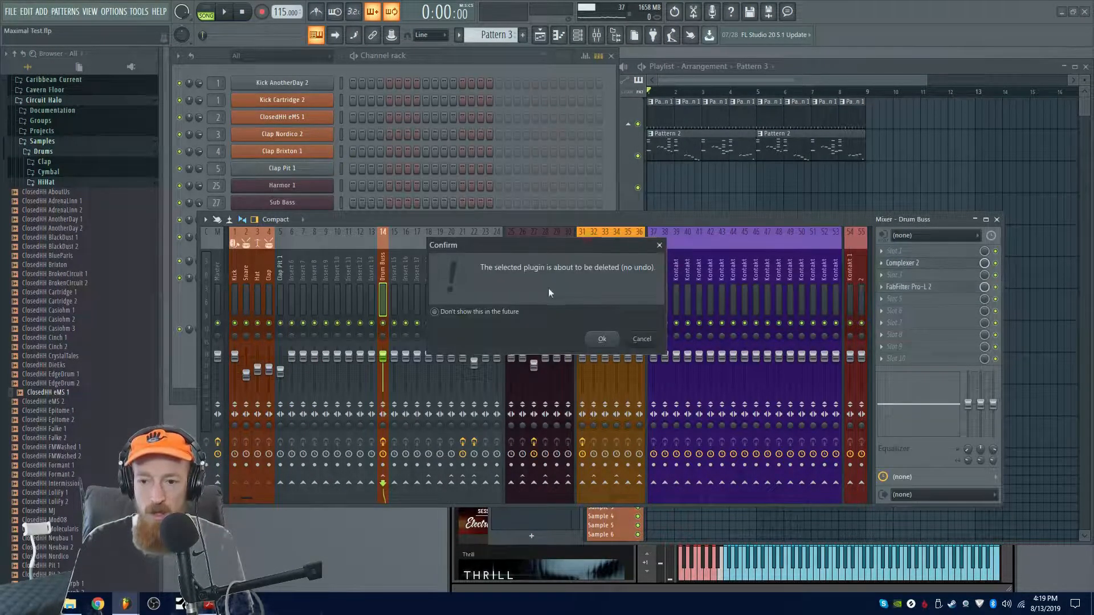
left_click(600, 338)
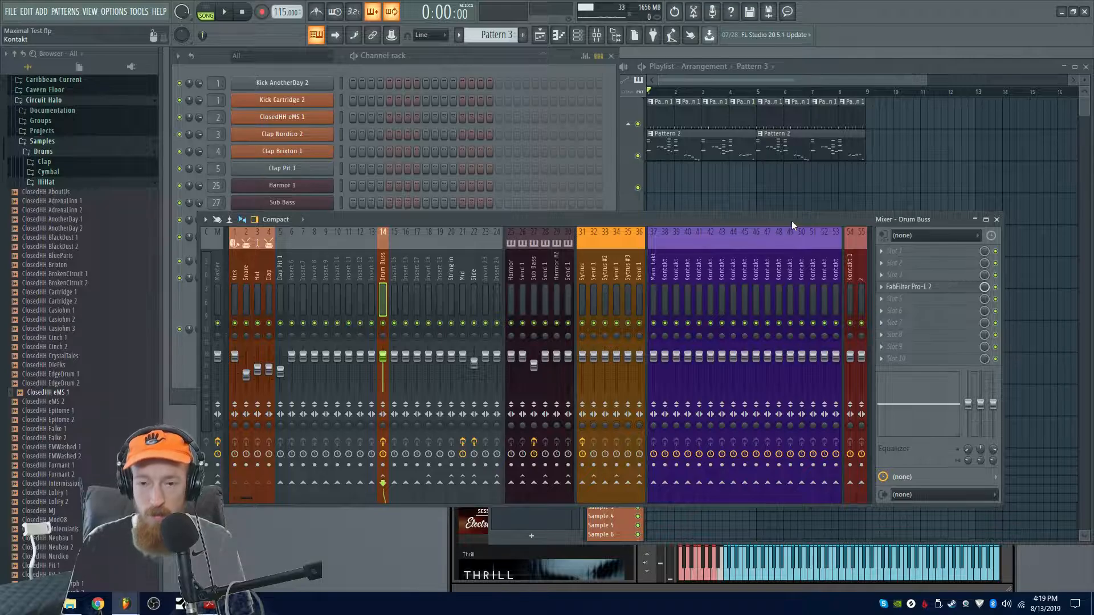
Step: Shift the mixer window slightly and play the song briefly to hear the drums without Complexer 2
left_click_drag(791, 220, 781, 223)
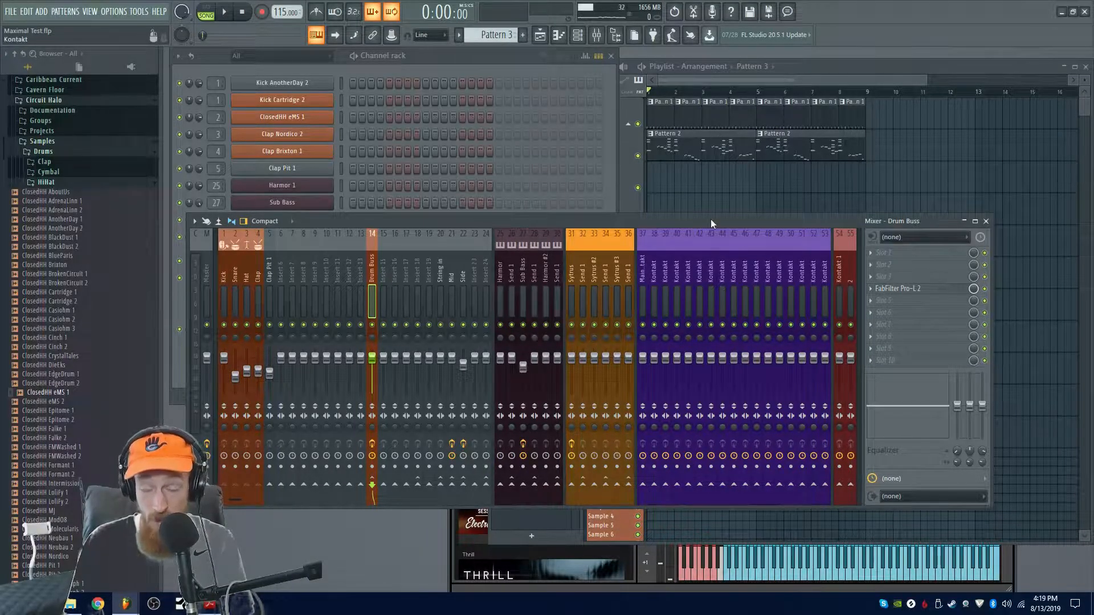
key("space")
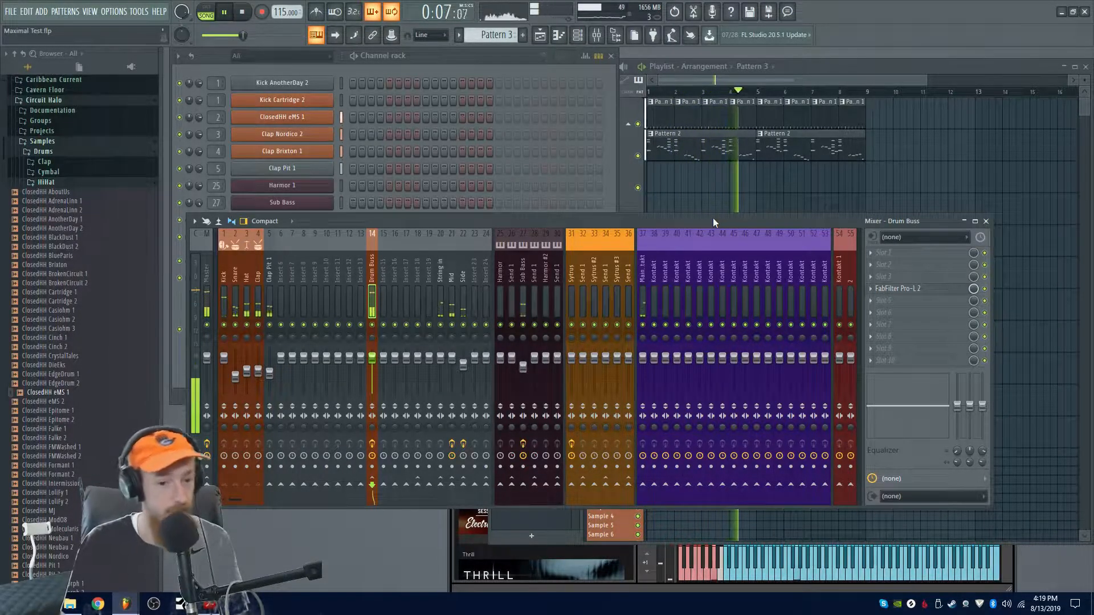
key("space")
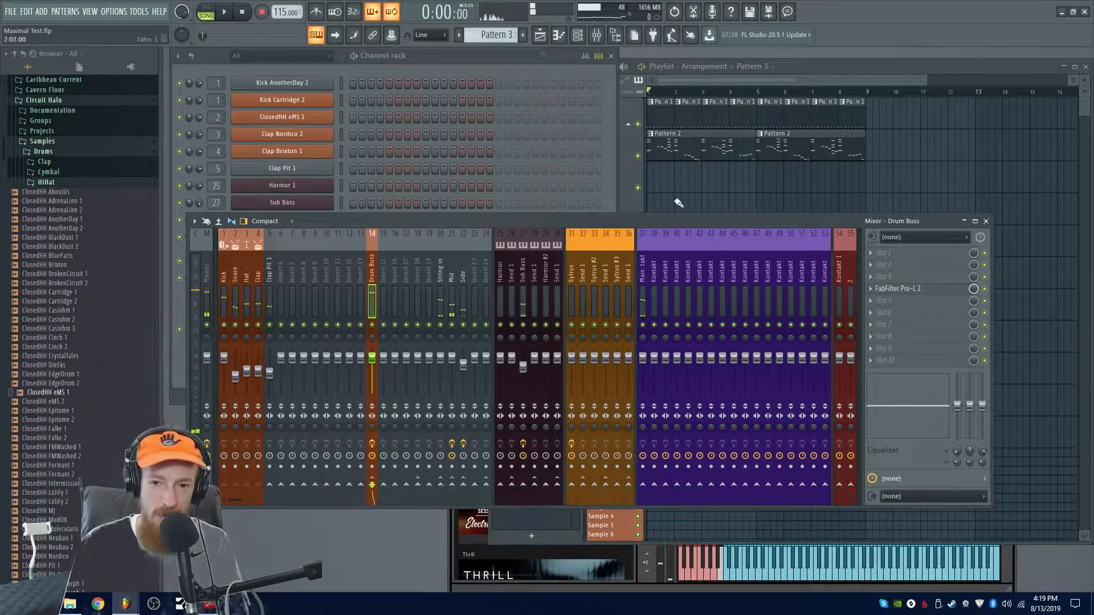
Step: Search the plugin picker for "com" and add Complexer 2 to the empty Drum Buss slot before FabFilter Pro-L 2
key("F8")
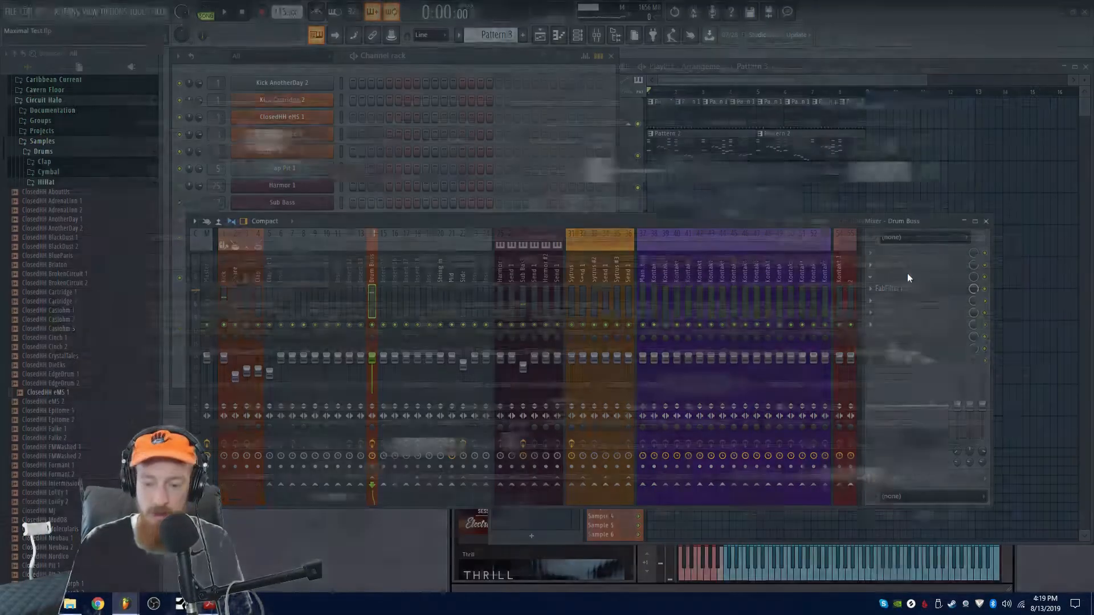
type("com")
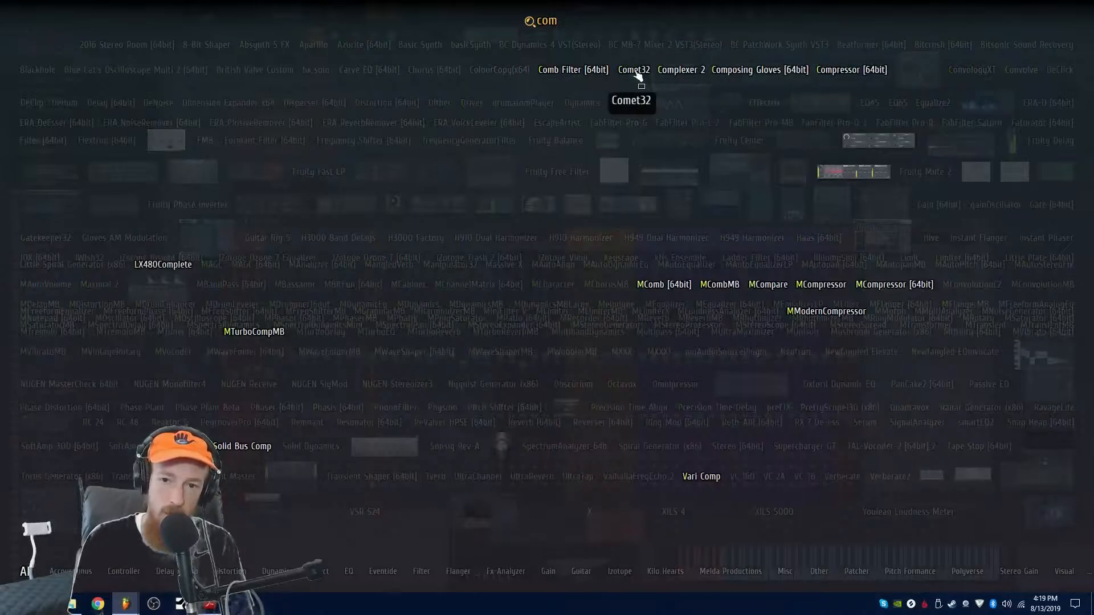
left_click(682, 69)
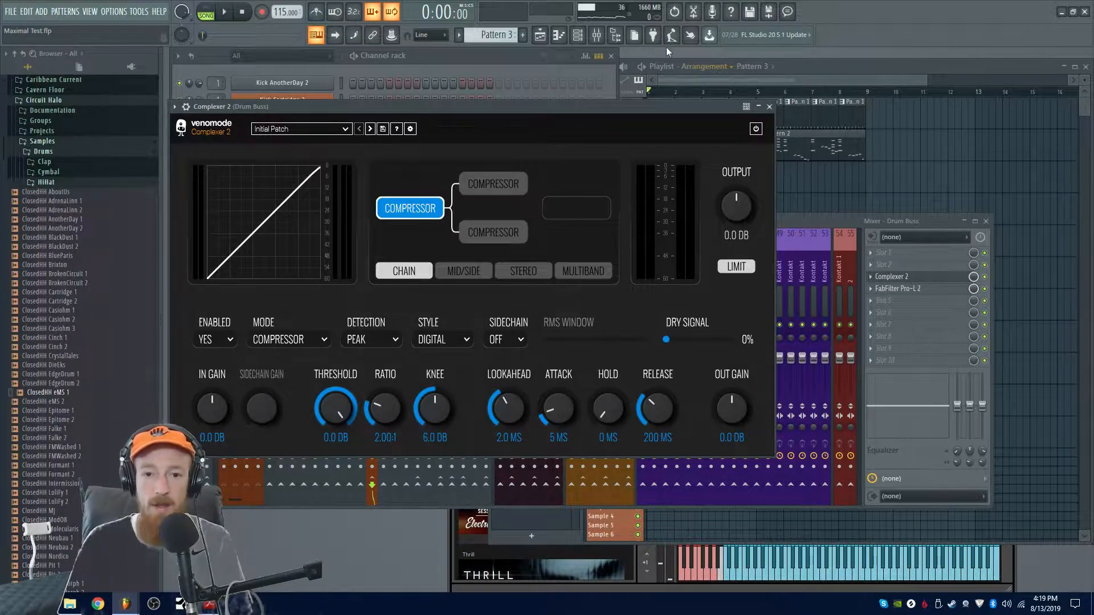
Step: Reposition the Complexer 2 window and load the Multiband Compression preset
left_click_drag(426, 107, 545, 121)
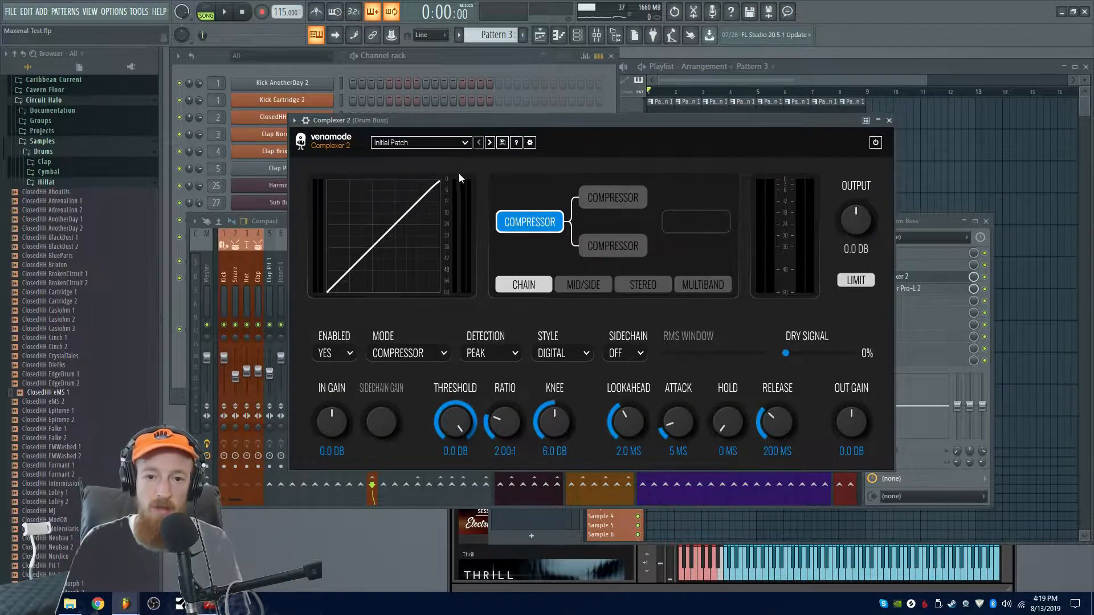
left_click(463, 144)
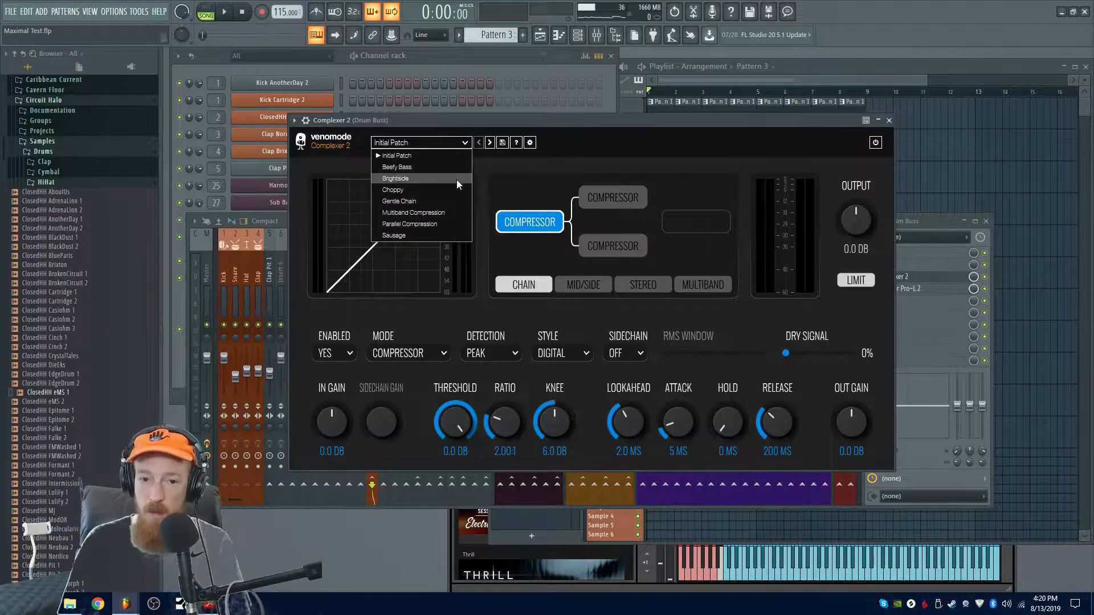
left_click(451, 213)
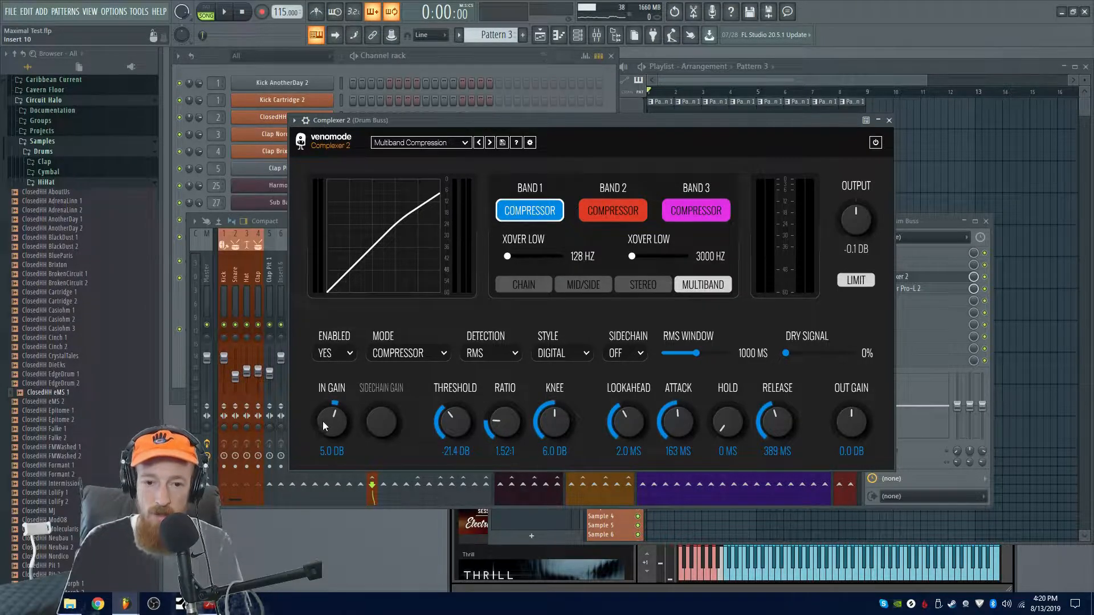
Step: Compare the preset's compressor settings across Band 1, Band 2 and Band 3
left_click(615, 217)
left_click(695, 212)
left_click(612, 212)
left_click(527, 214)
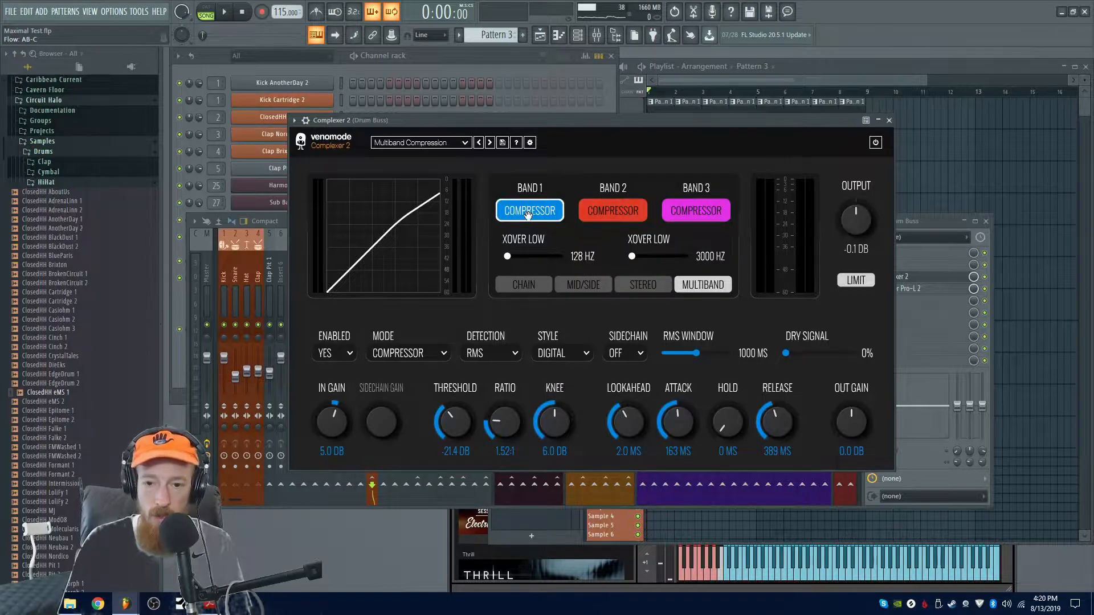
left_click(604, 217)
left_click(506, 215)
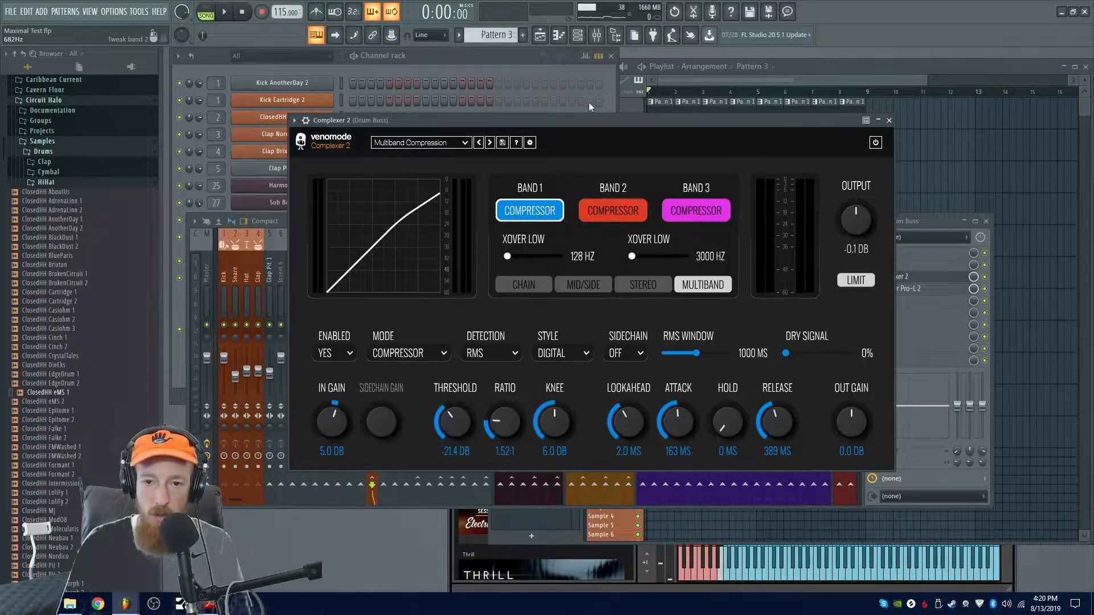
Step: Play the song briefly through the Multiband Compression preset and show the Band 2 compressor's settings
left_click_drag(586, 115, 513, 103)
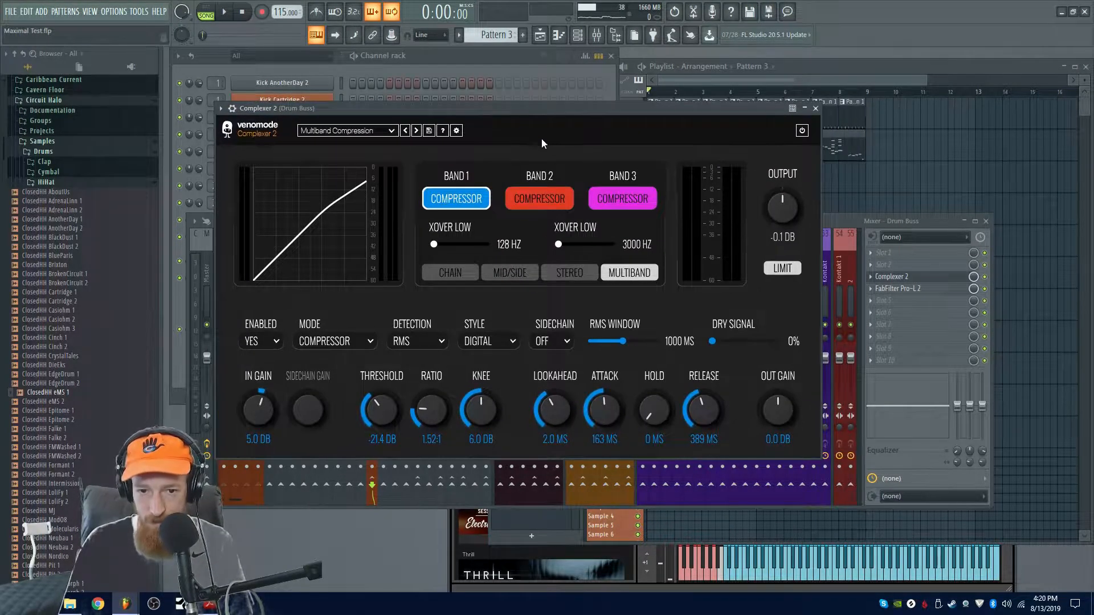
key("space")
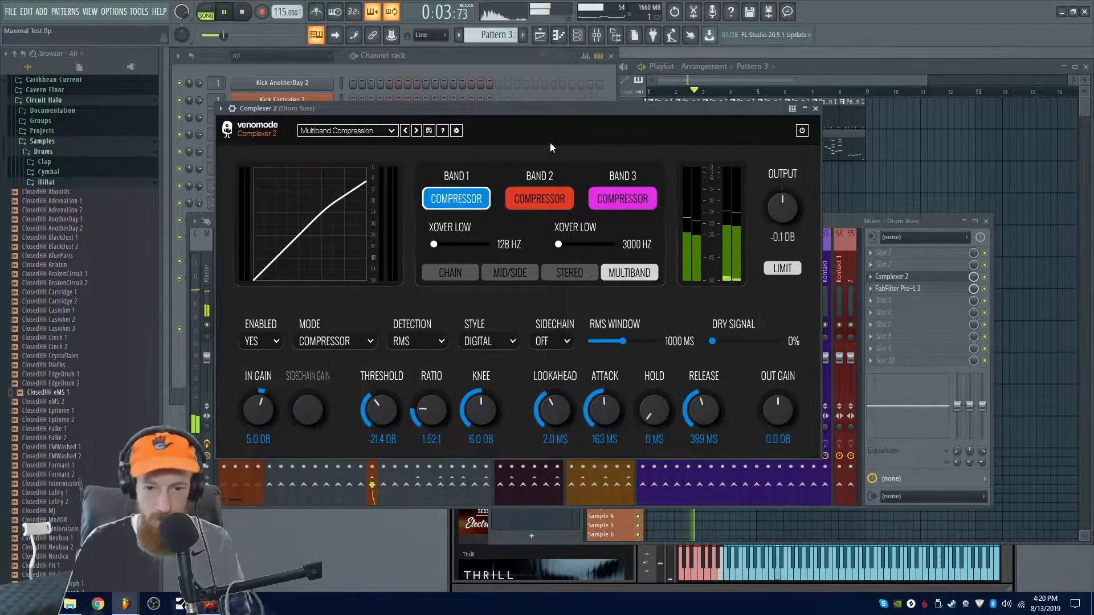
key("space")
left_click(539, 198)
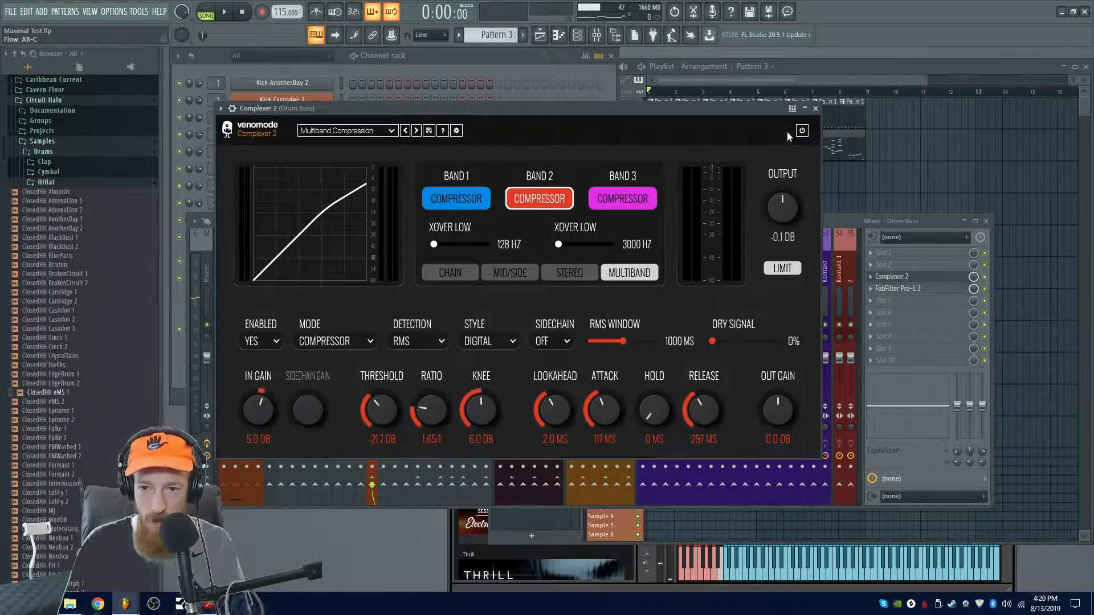
Step: Bypass Complexer 2 and play the song briefly to hear the drums unprocessed
left_click(802, 131)
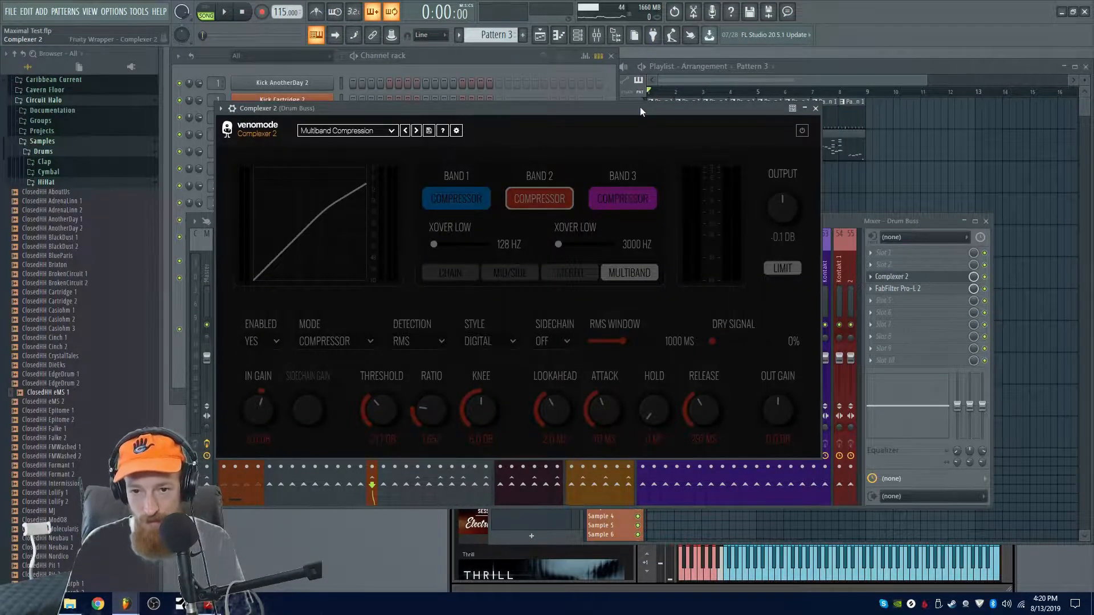
key("space")
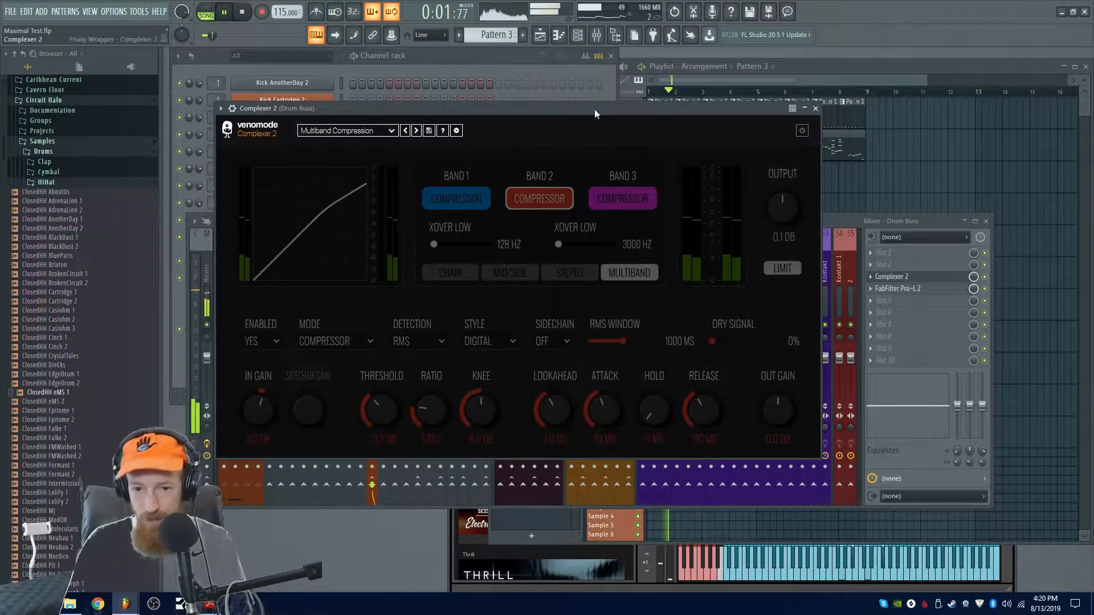
key("space")
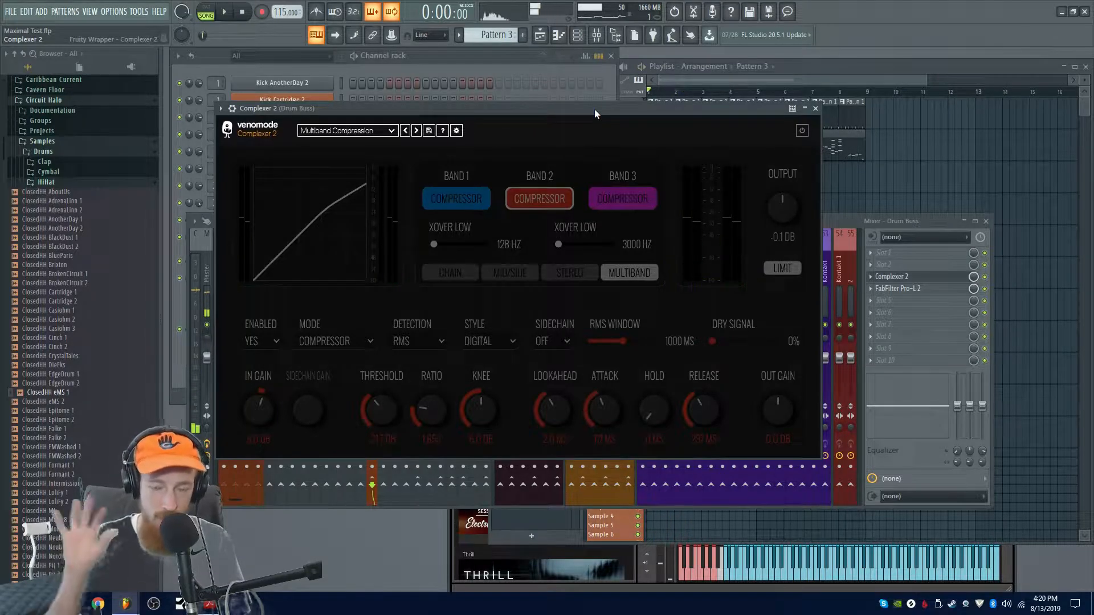
Step: Re-enable Complexer 2 and play the song briefly to compare the compressed drums
left_click(801, 131)
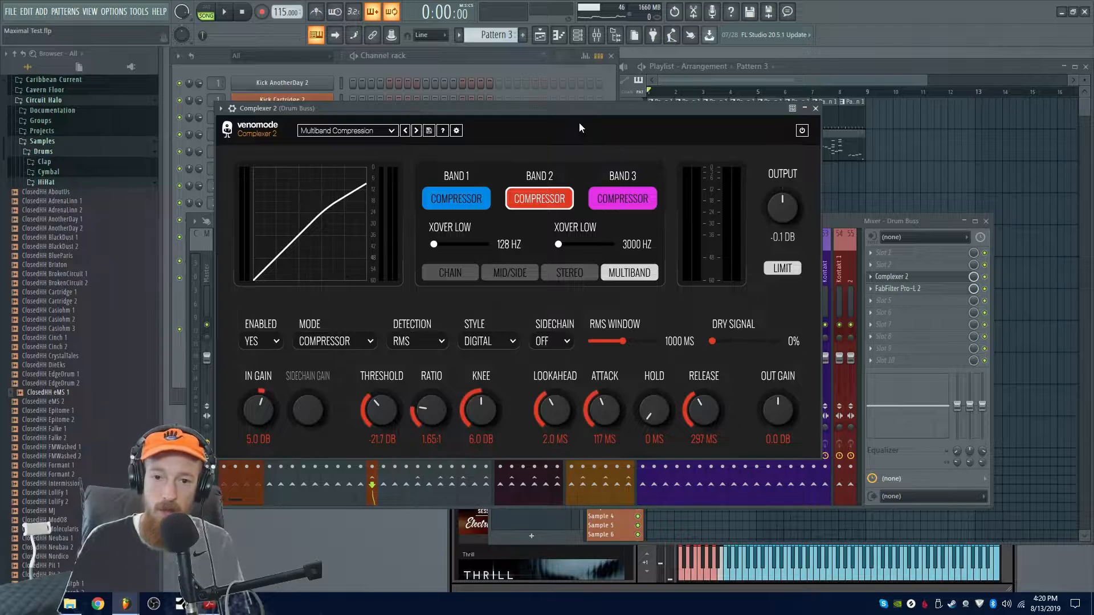
key("space")
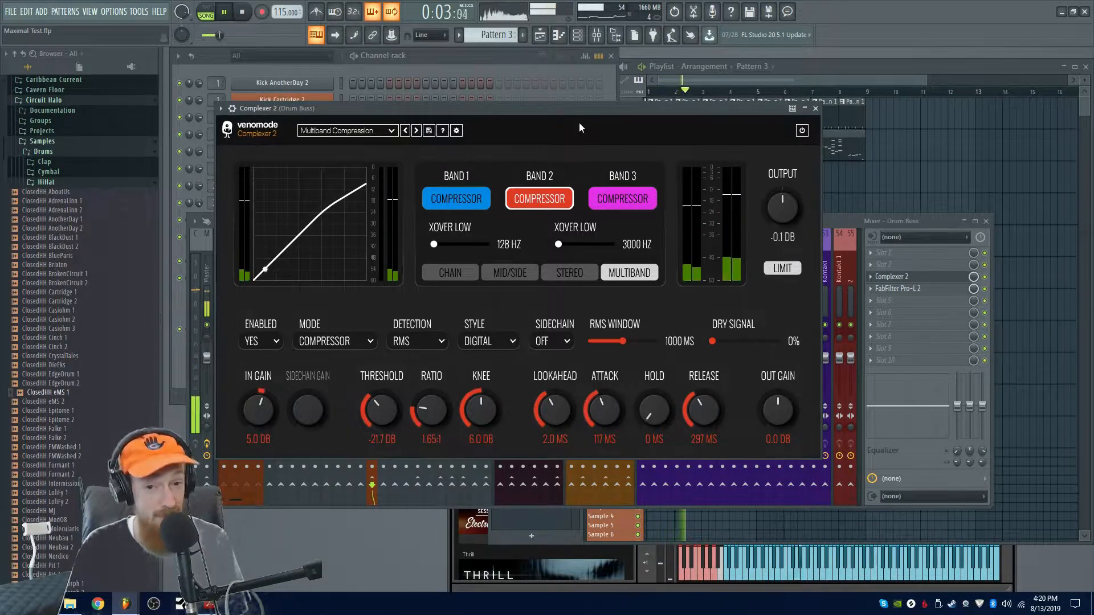
key("space")
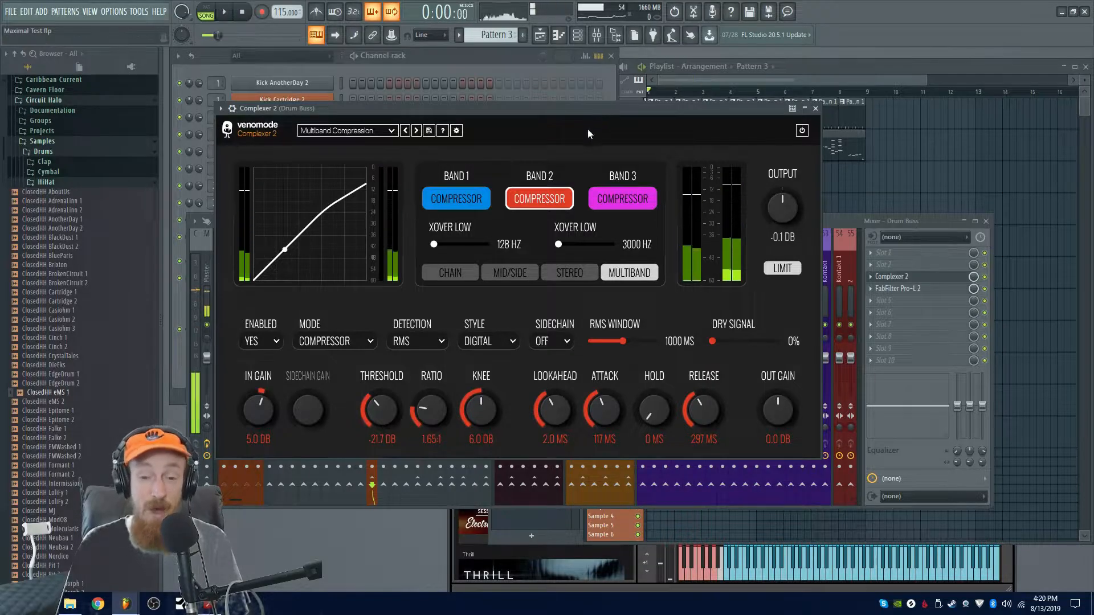
Step: Switch the routing to Mid/Side and look through the All, Mid and Side compressors
left_click(452, 204)
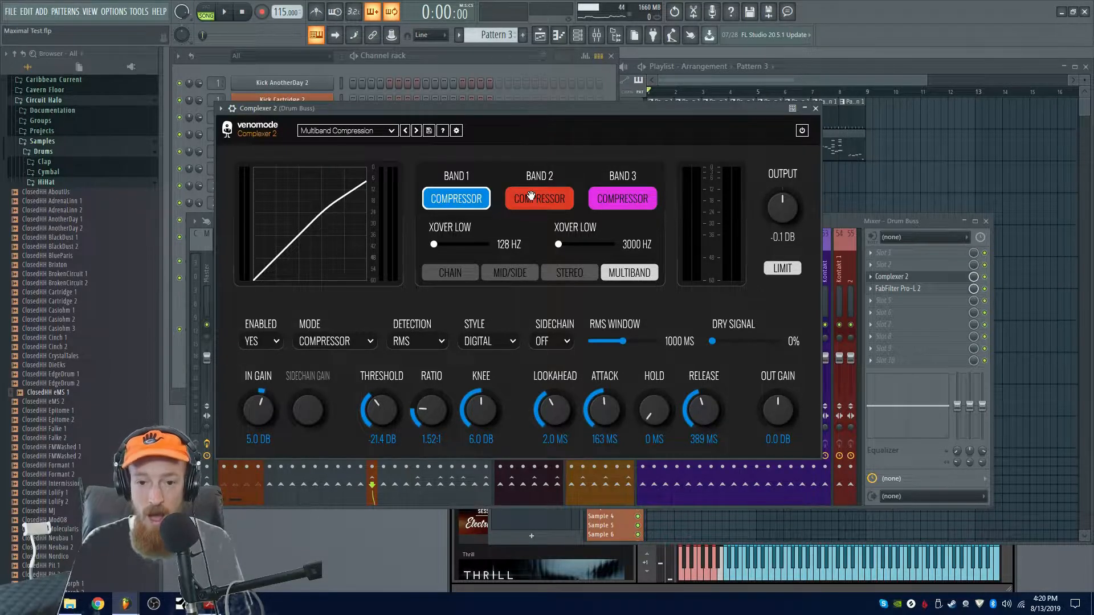
left_click(512, 276)
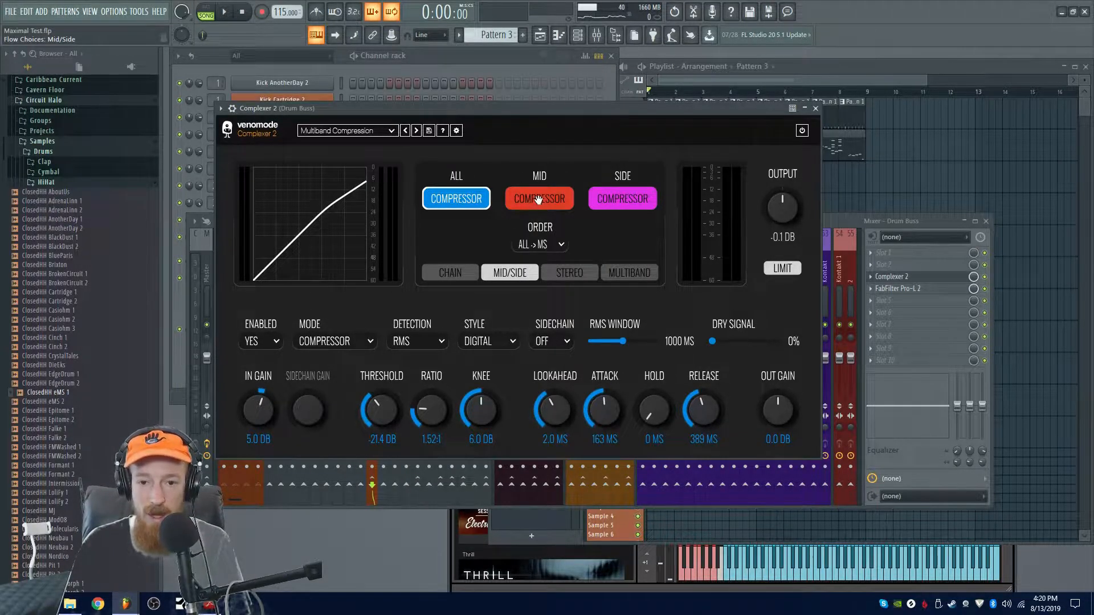
left_click(539, 198)
left_click(605, 197)
left_click(541, 199)
left_click(457, 203)
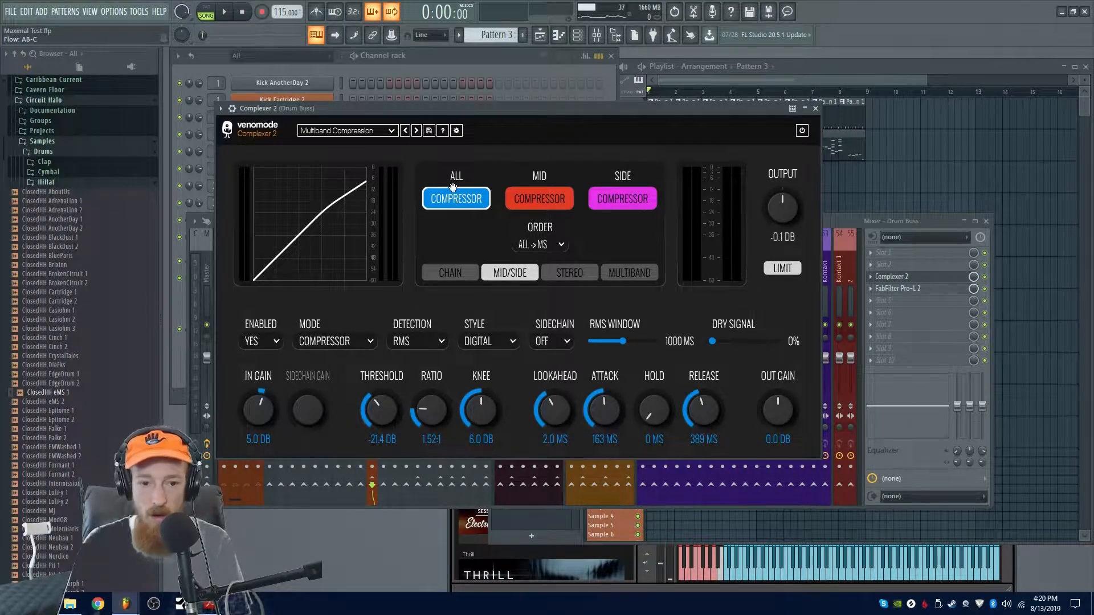
Step: Disable the All compressor and play the song briefly through only the Mid and Side compressors
left_click(261, 342)
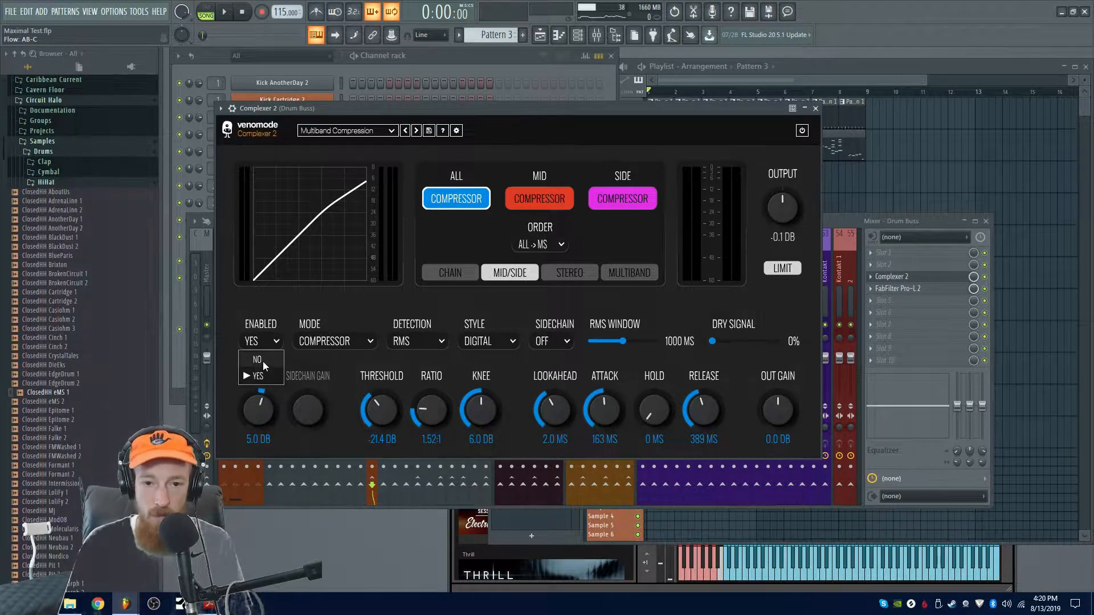
left_click(262, 361)
left_click(529, 195)
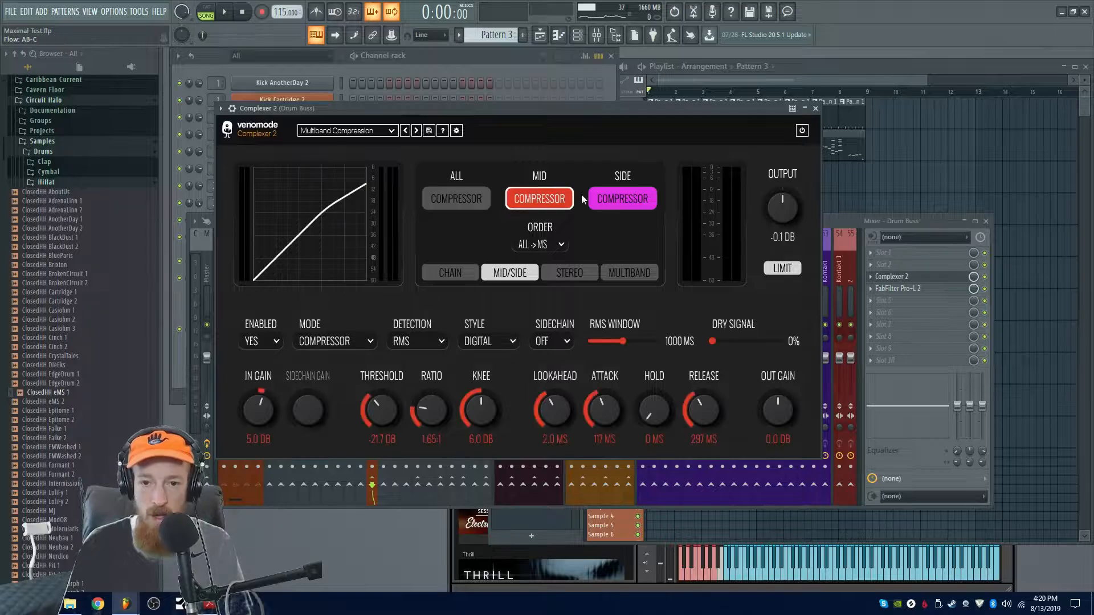
left_click(619, 194)
mouse_move(585, 110)
left_mouse_down()
mouse_move(607, 100)
mouse_move(599, 110)
left_mouse_up()
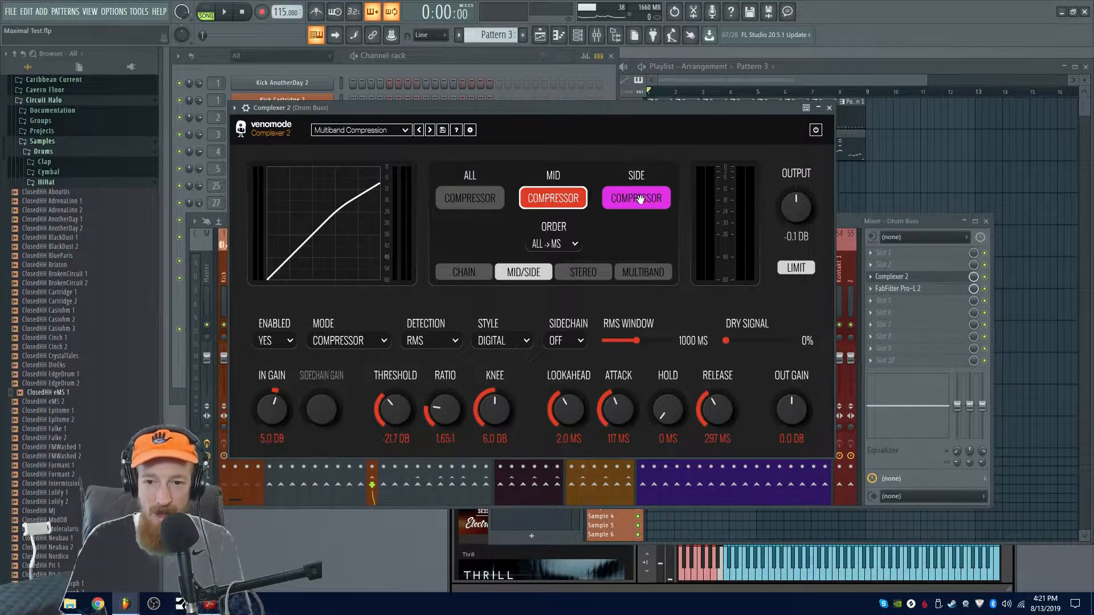
key("space")
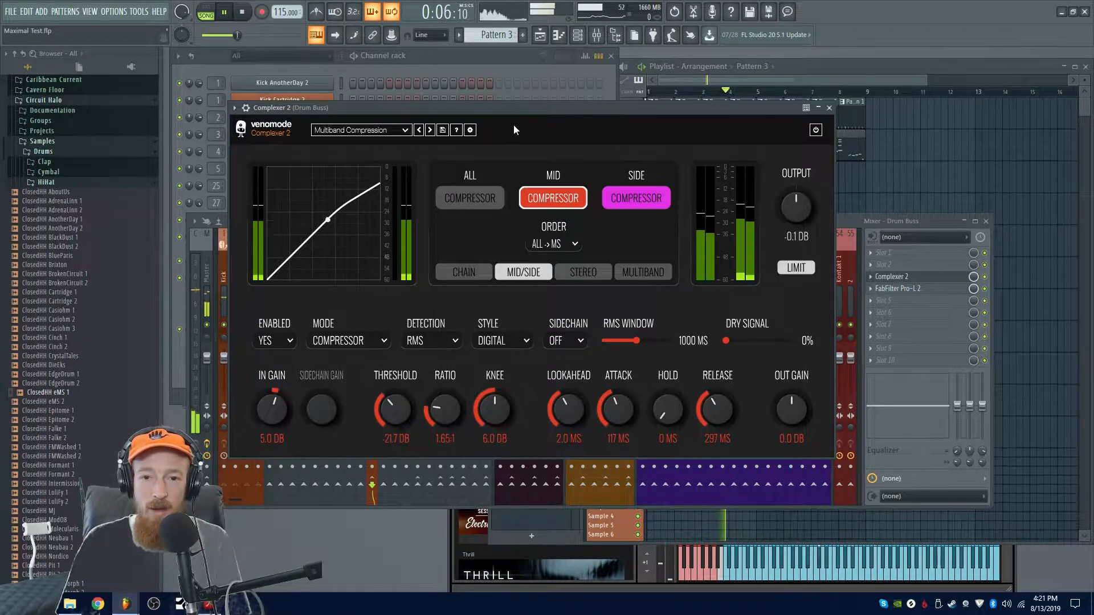
key("space")
Step: With the song playing, set the Mid compressor's threshold to -8.0 dB and its input gain to 2.1 dB
left_click_drag(392, 407, 402, 368)
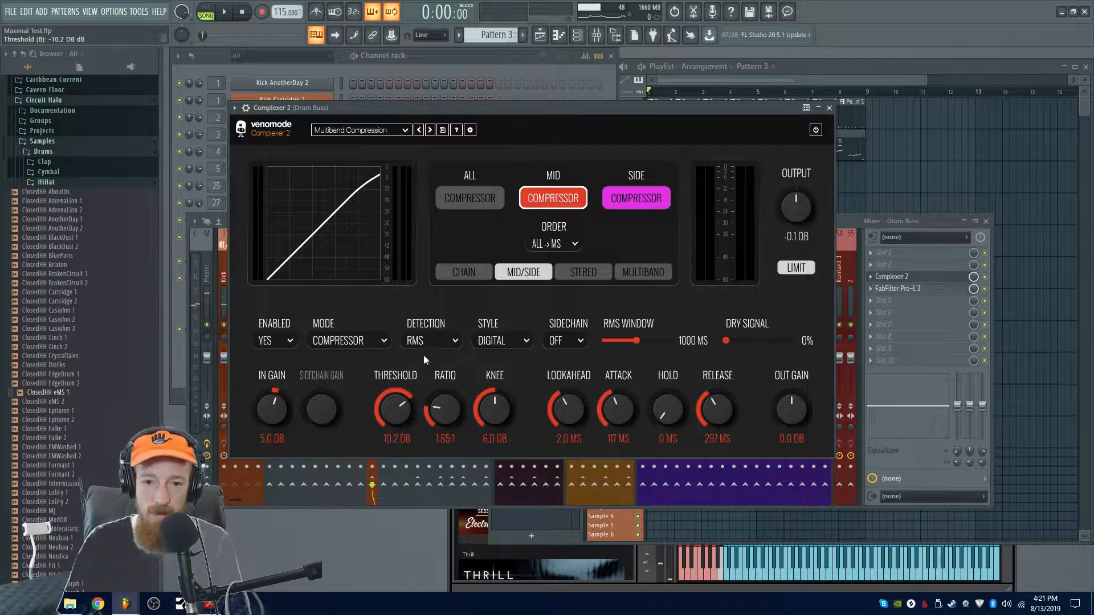
key("space")
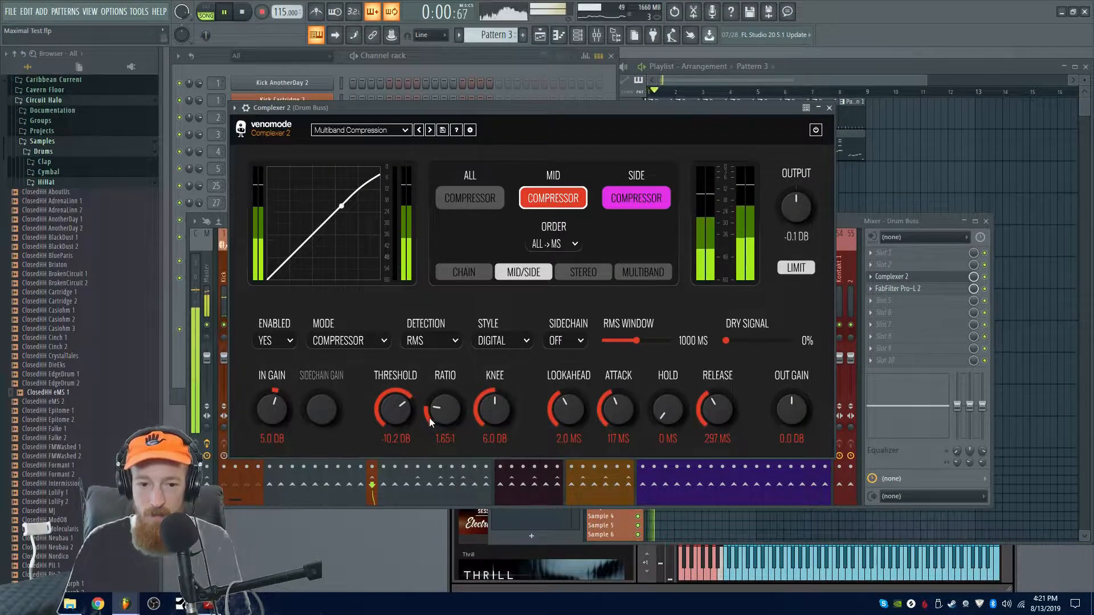
left_click_drag(406, 417, 408, 410)
left_click_drag(282, 422, 280, 429)
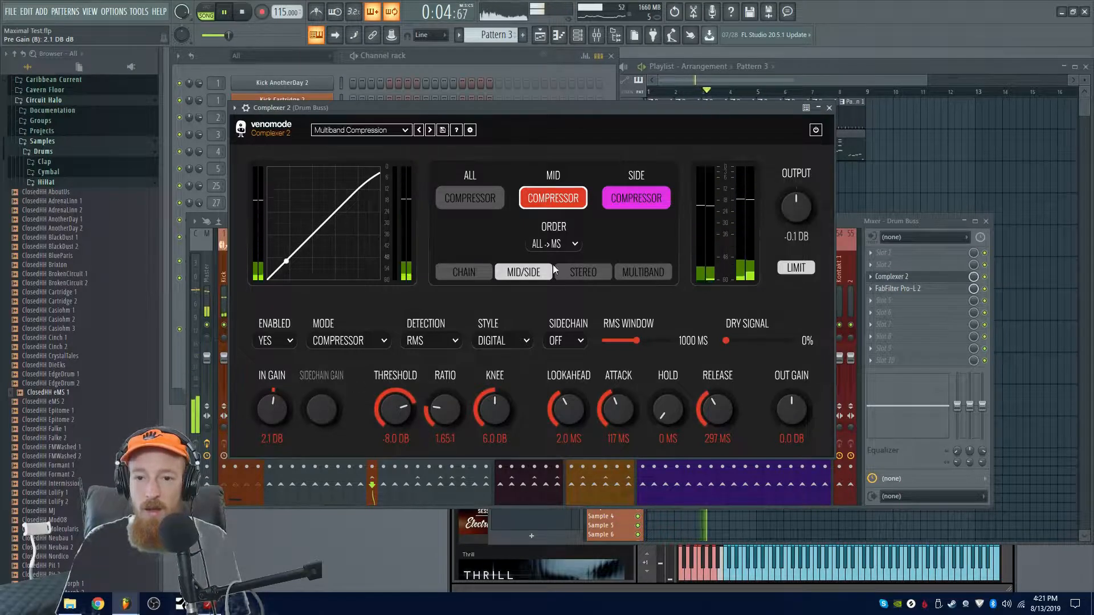
Step: Set the Side compressor's threshold to -24.2 dB, input gain to 3.4 dB and output gain to 6.7 dB, and stop playback
left_click(636, 198)
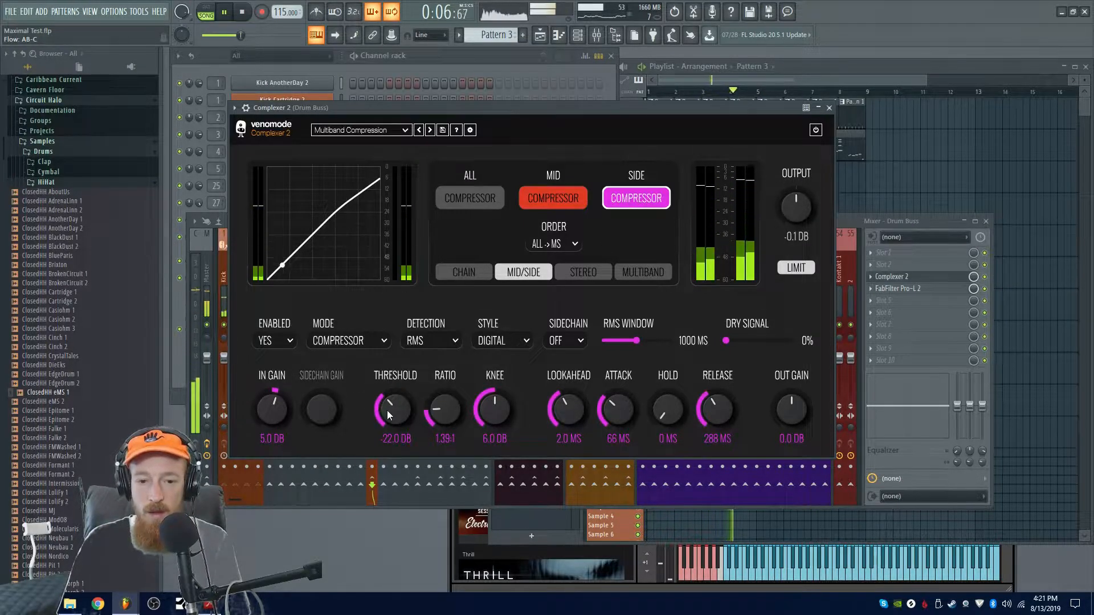
left_click_drag(388, 410, 387, 416)
mouse_move(268, 422)
left_mouse_down()
mouse_move(268, 408)
mouse_move(269, 423)
left_mouse_up()
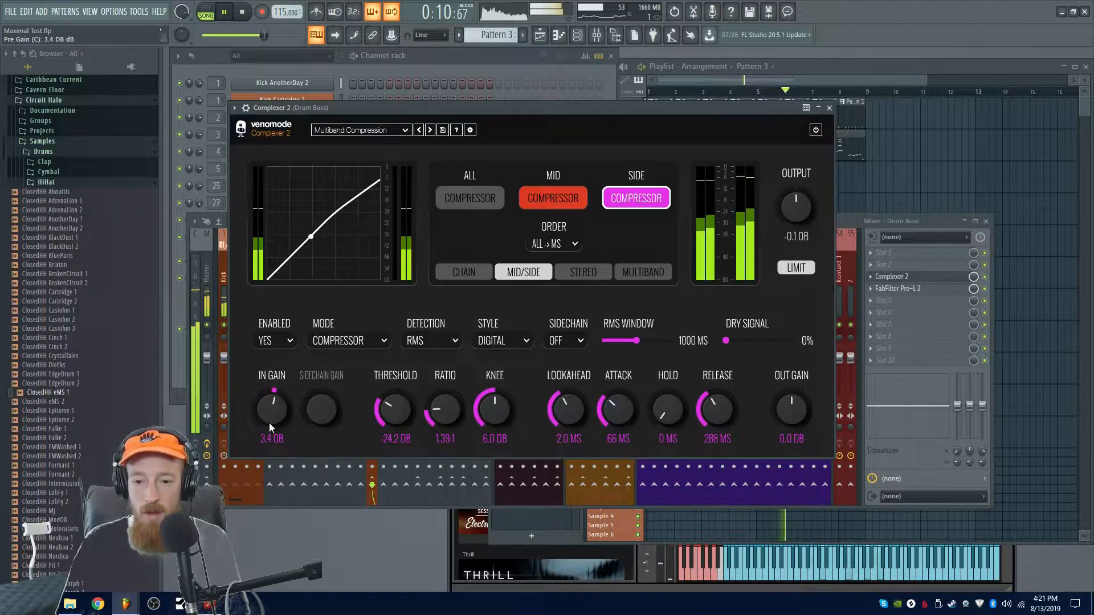
left_click_drag(796, 413, 795, 402)
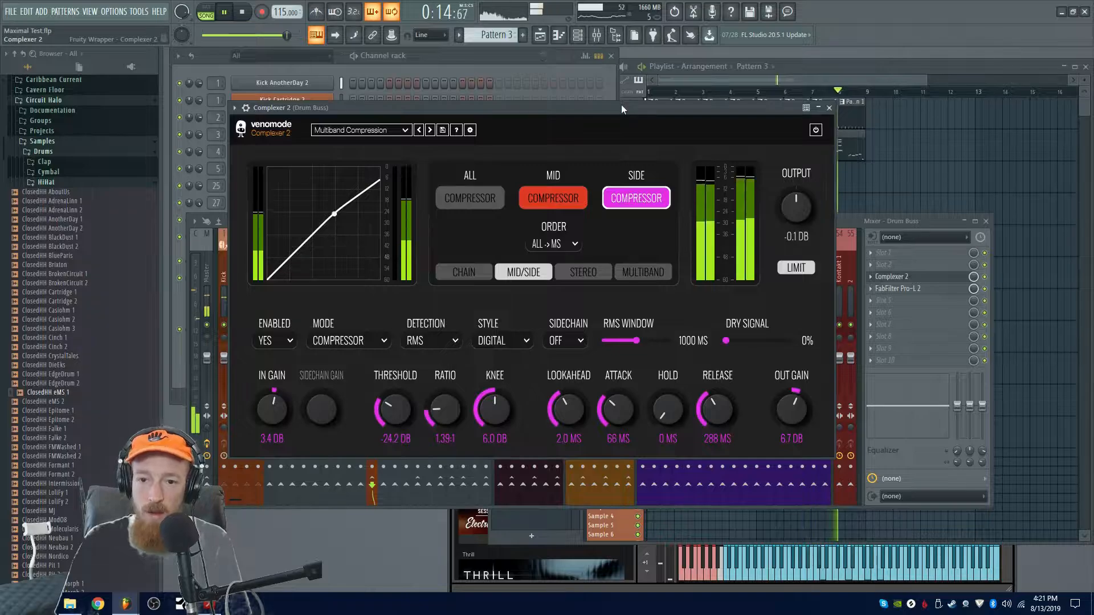
key("space")
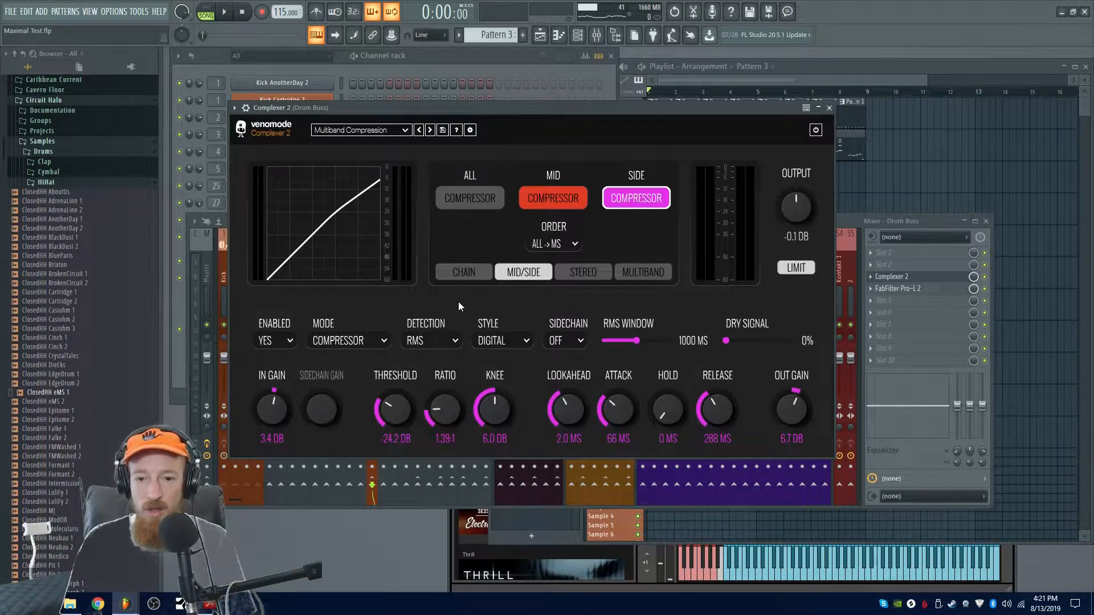
Step: Set the style of both the Side and Mid compressors to Analog and play the song briefly
left_click(495, 341)
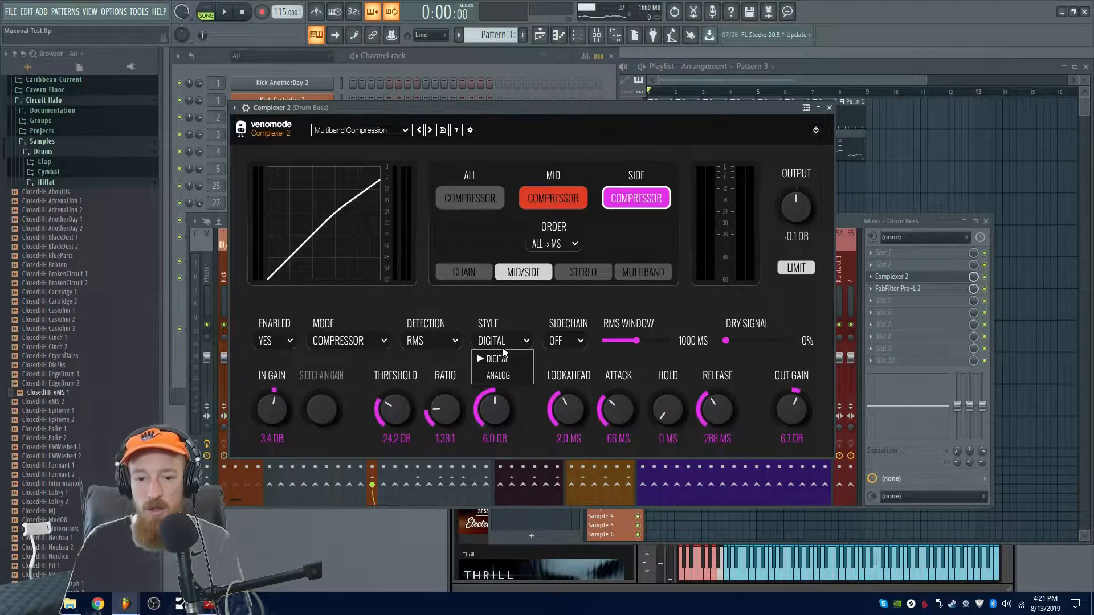
left_click(500, 375)
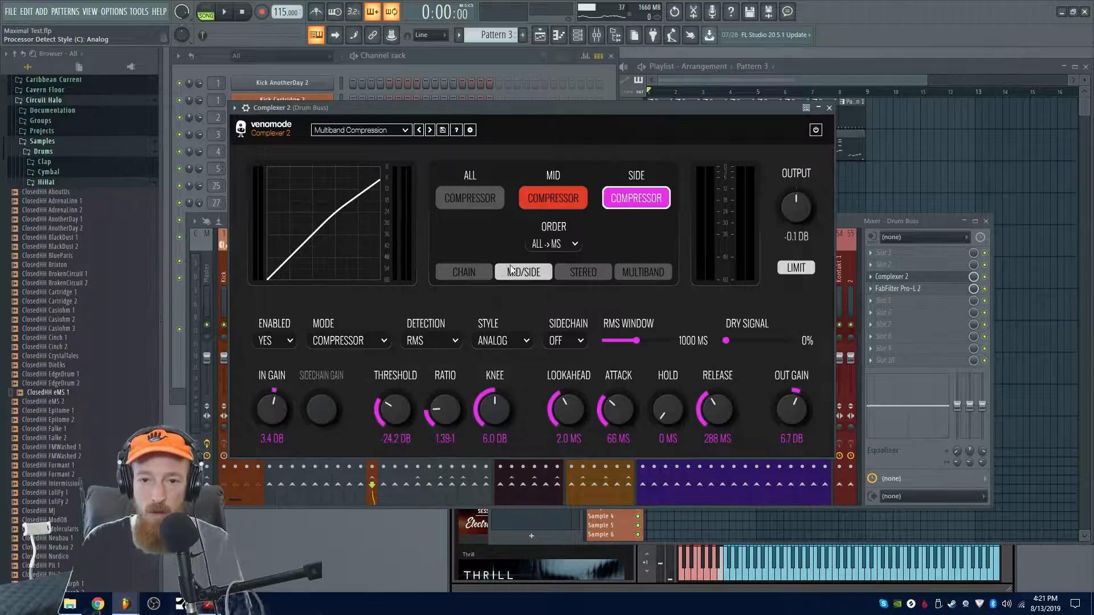
left_click_drag(564, 106, 551, 92)
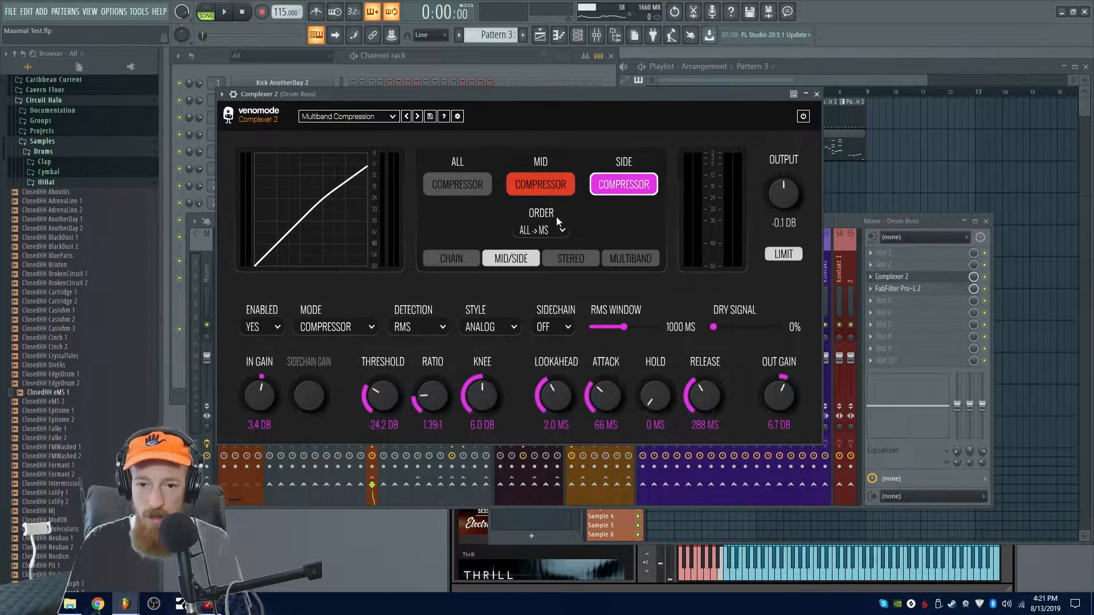
left_click(557, 185)
left_click(513, 327)
left_click(507, 364)
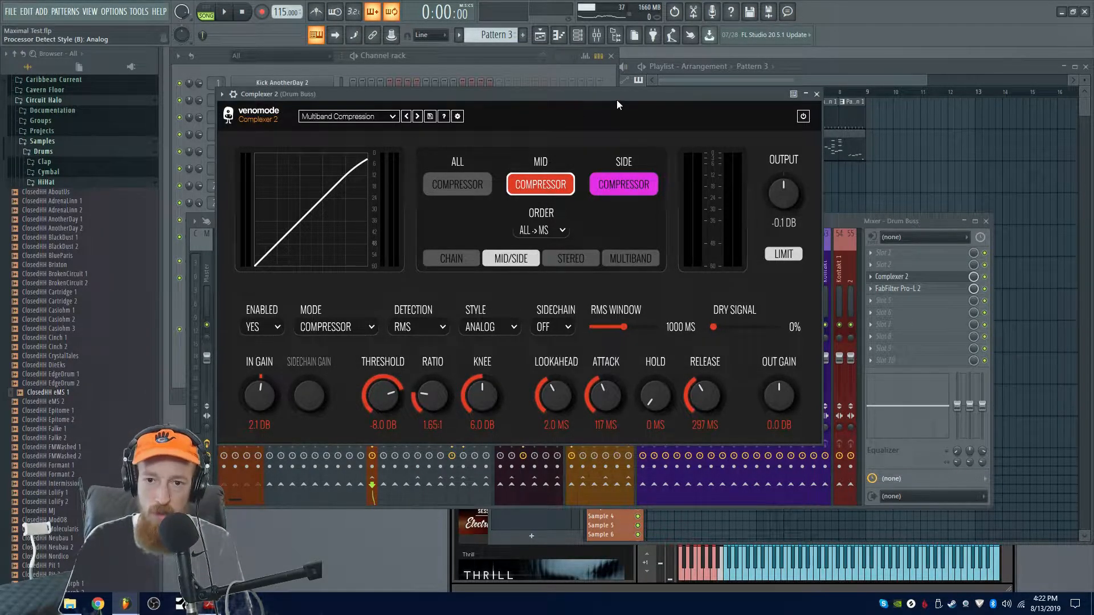
left_click_drag(598, 99, 604, 85)
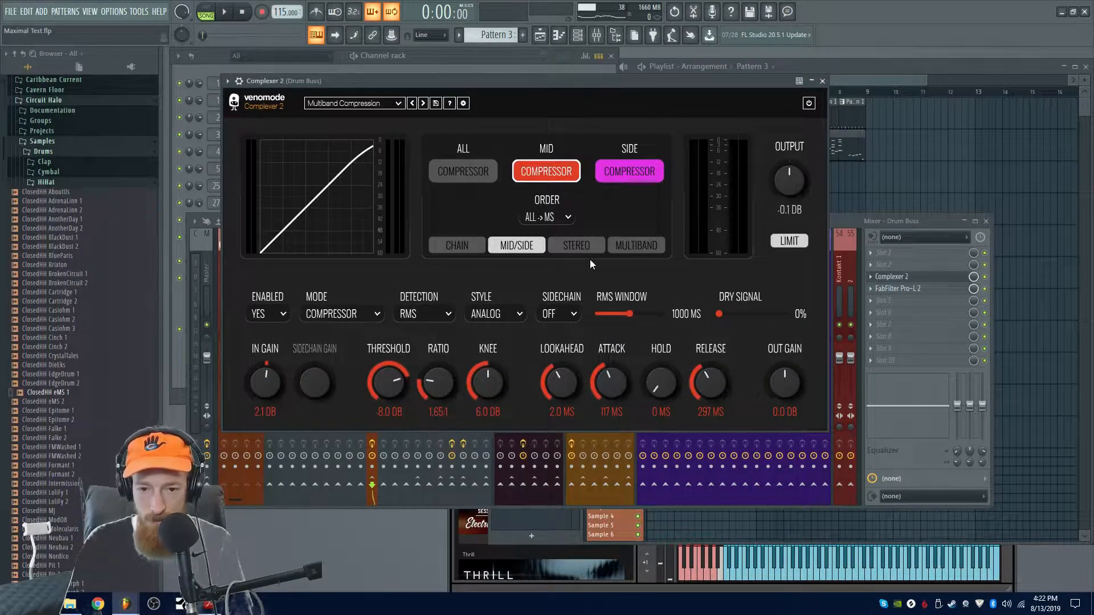
key("space")
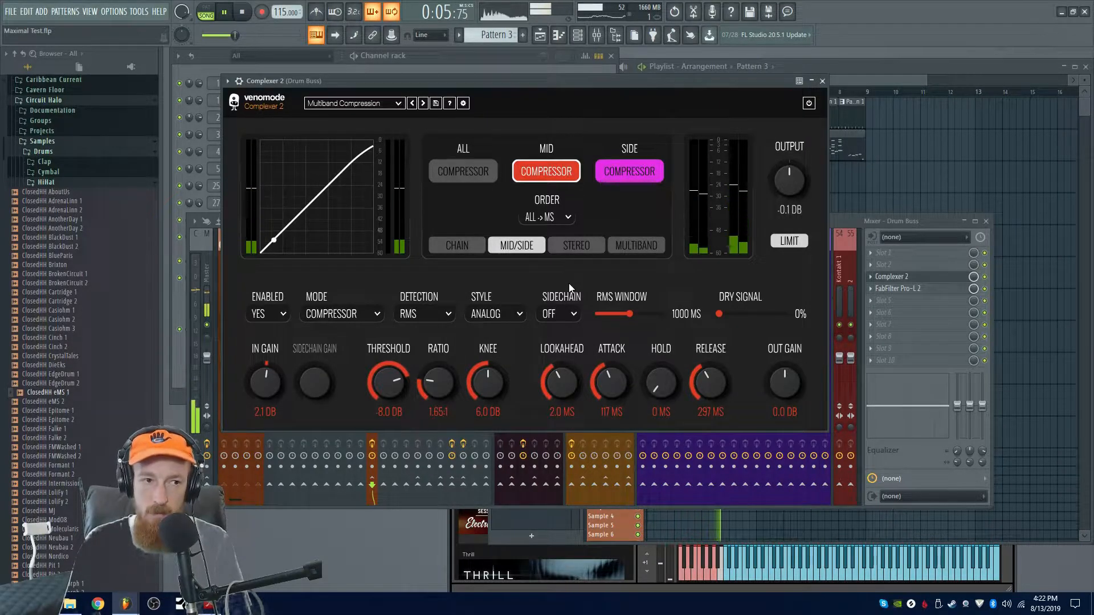
key("space")
Step: Set the style of the Mid and Side compressors back to Digital and play the song briefly to compare
left_click(509, 317)
left_click(505, 333)
left_click(612, 173)
left_click(491, 332)
key("space")
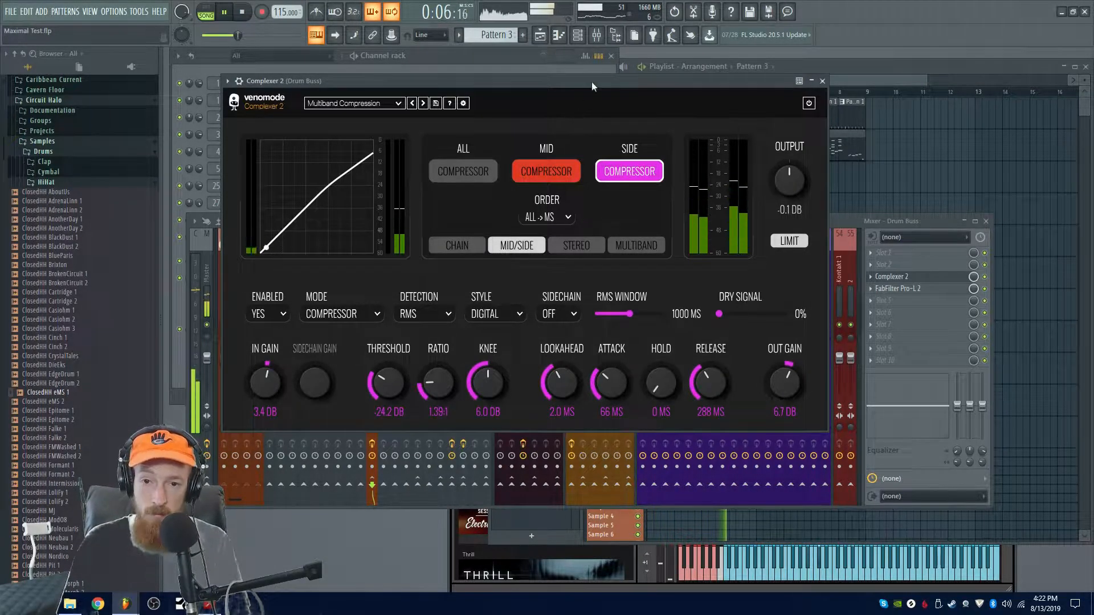
key("space")
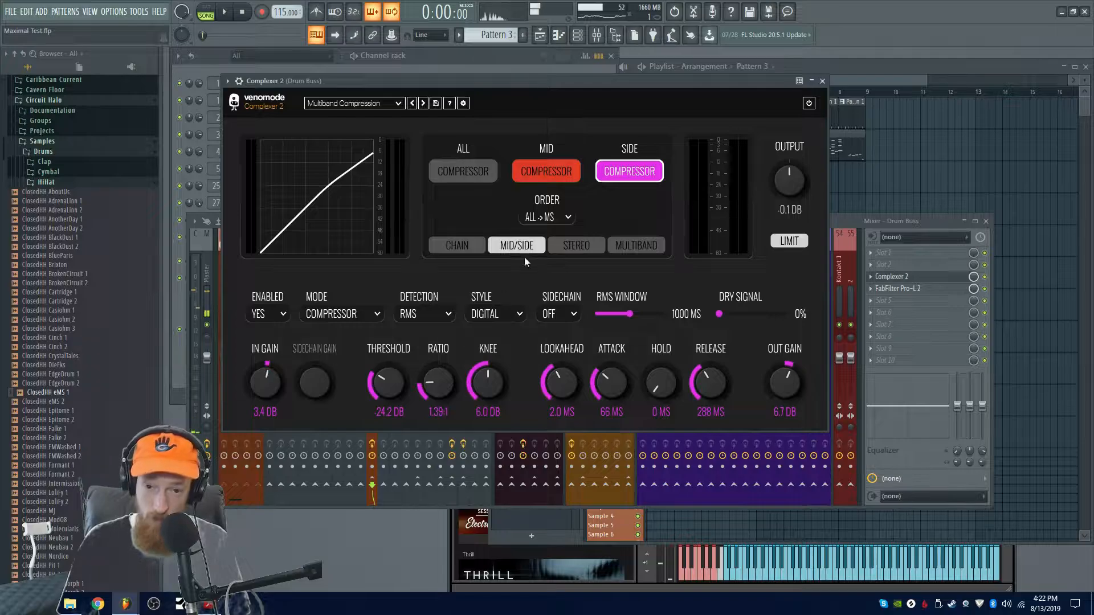
Step: Toggle the Mid compressor's style to Analog and back to Digital, and play the song briefly in Digital
left_click(550, 172)
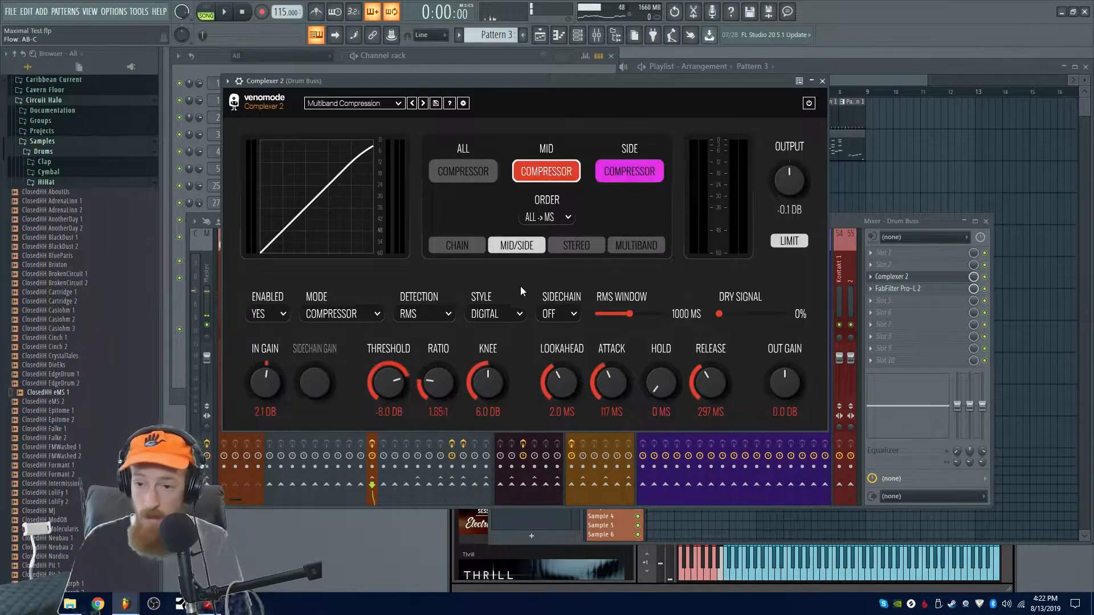
left_click(846, 217)
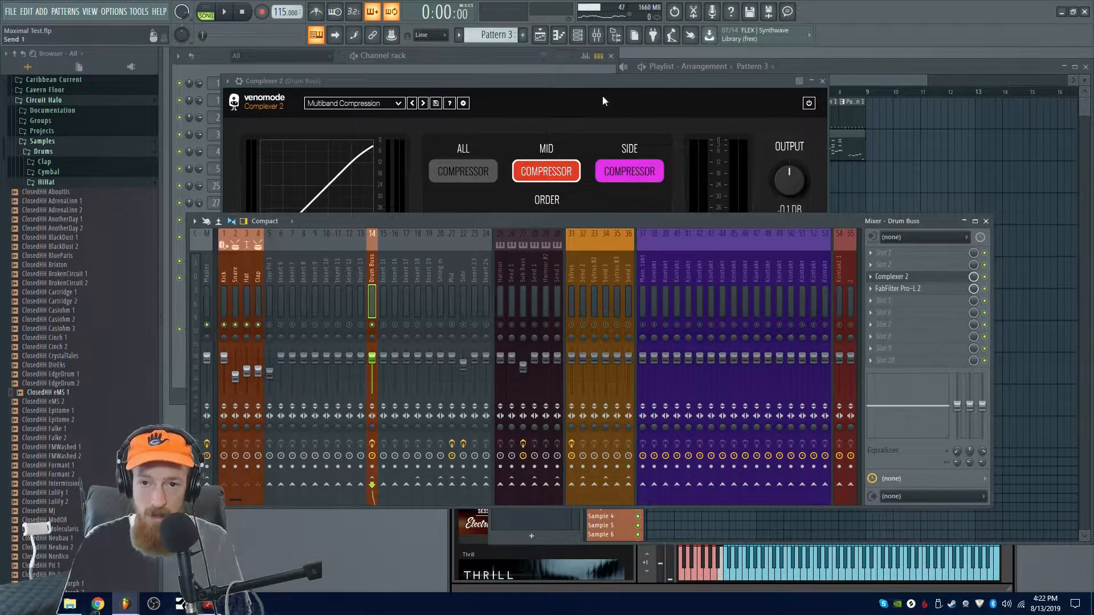
left_click(604, 108)
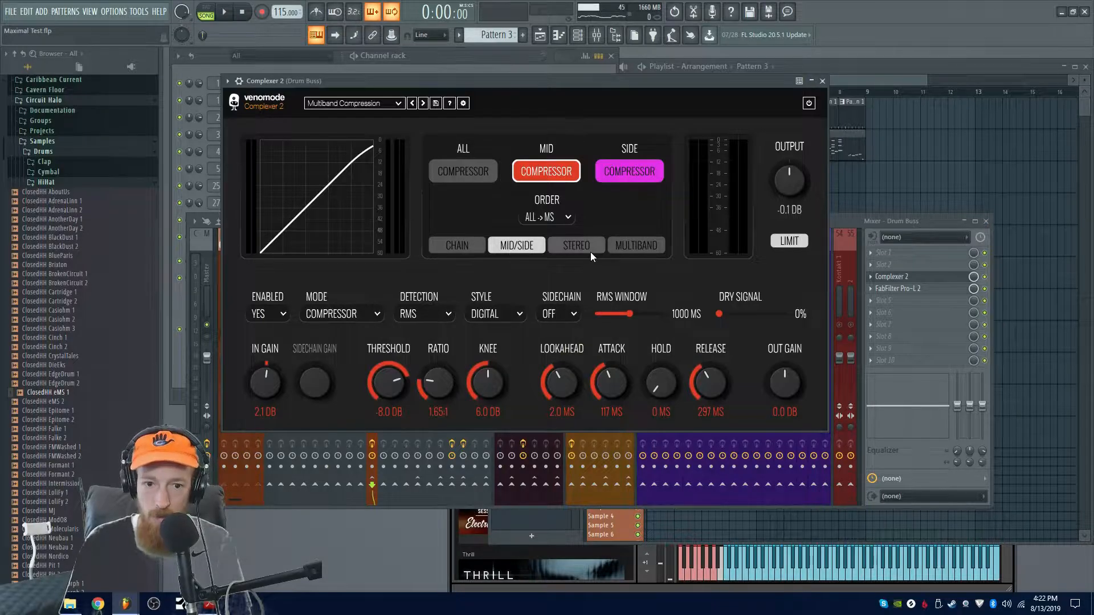
left_click(512, 318)
left_click(507, 353)
left_click(497, 316)
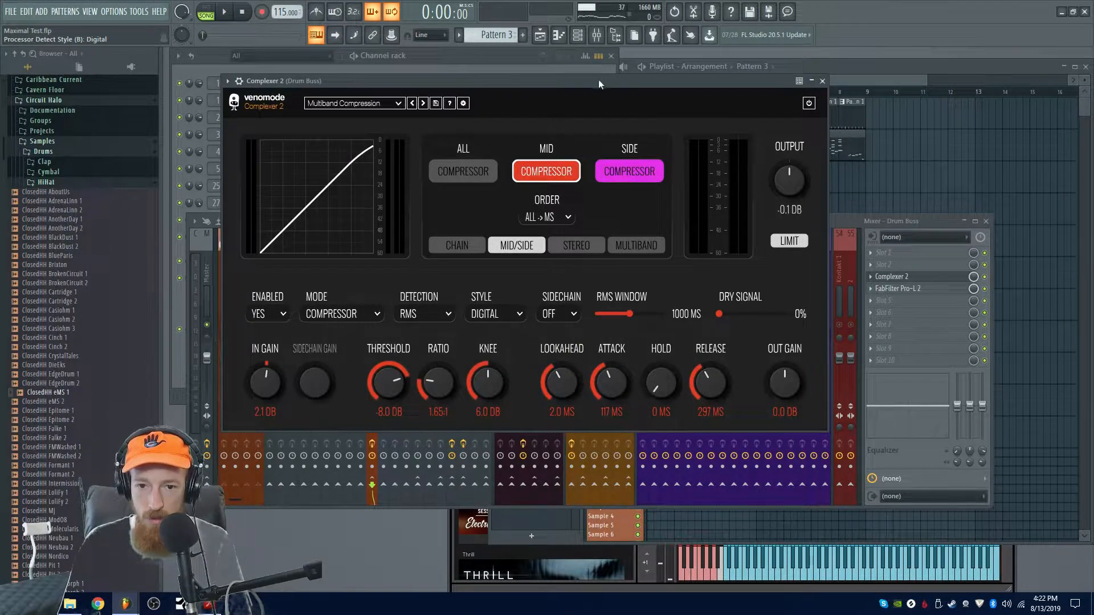
key("space")
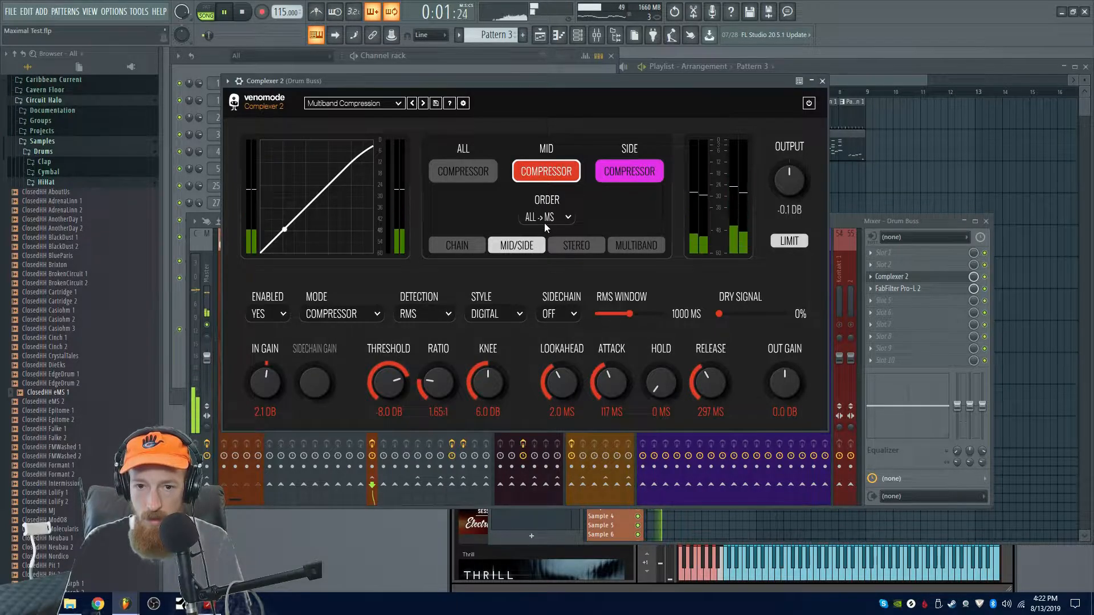
key("space")
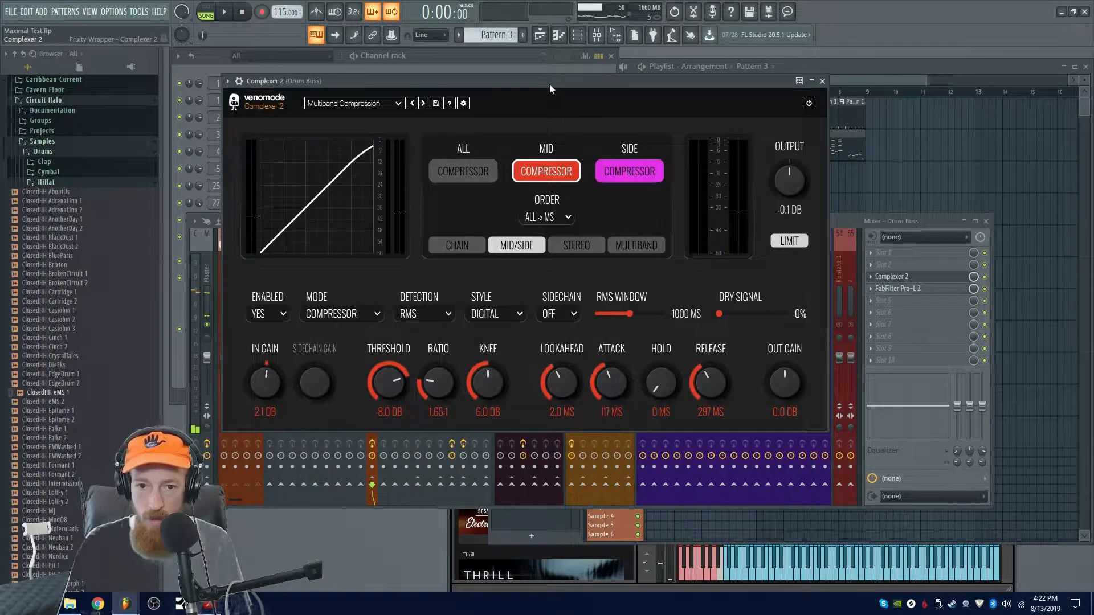
Step: Set the Mid and Side compressors' style to Analog again and play the song briefly to hear the difference
left_click(495, 314)
left_click(501, 349)
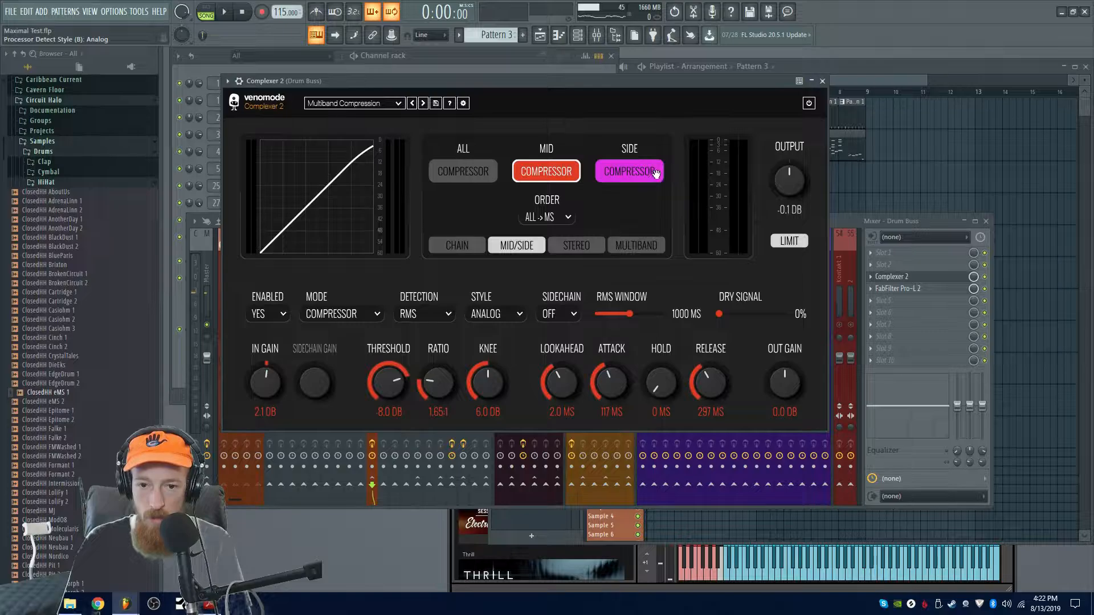
left_click(653, 175)
left_click(510, 311)
left_click(509, 344)
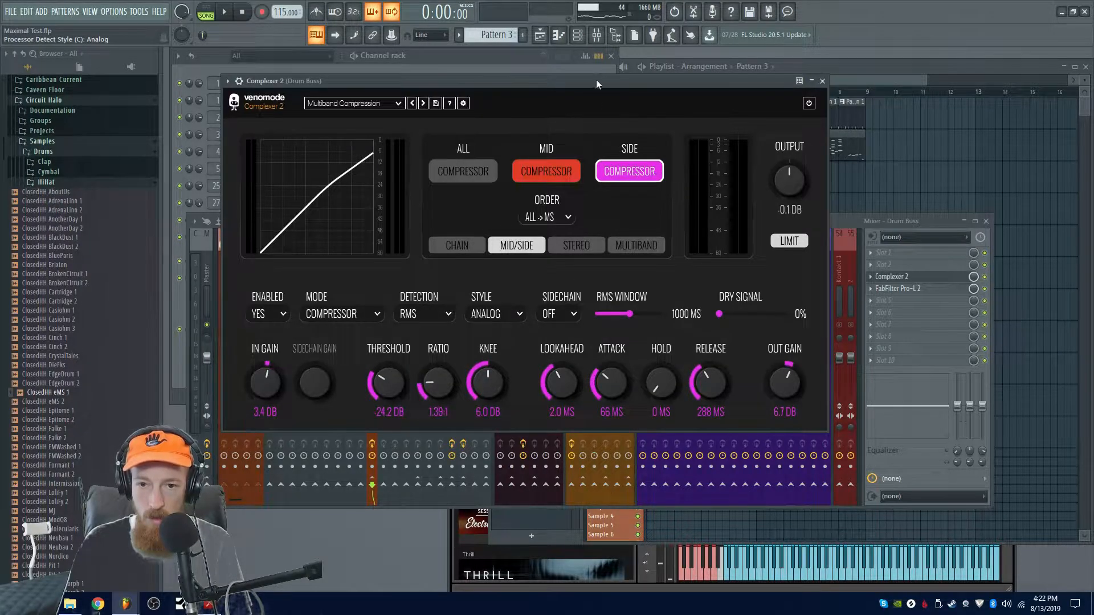
key("space")
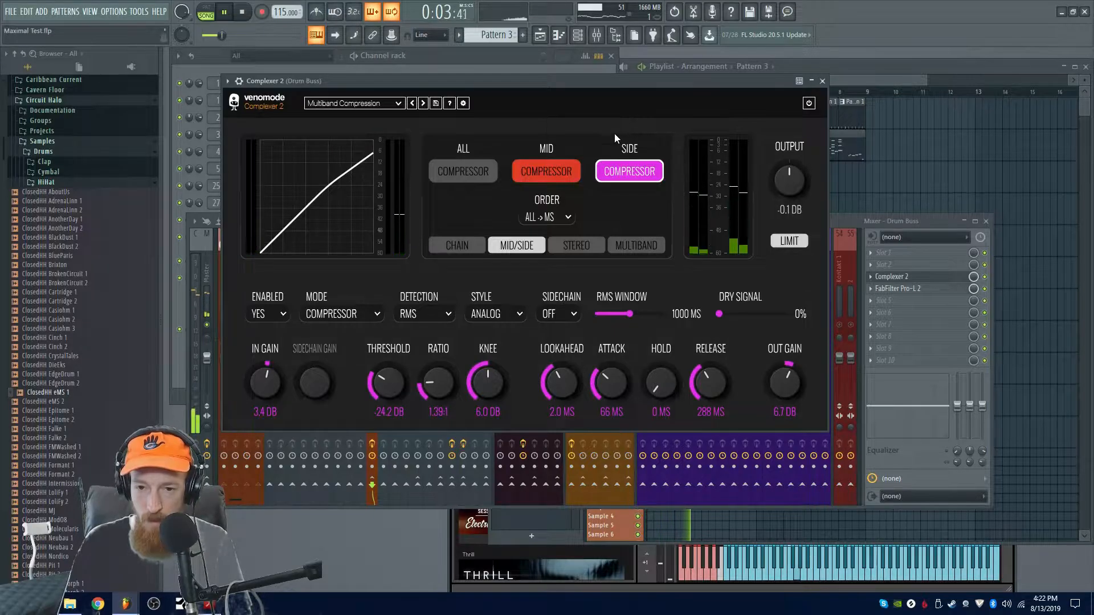
left_click(546, 171)
key("space")
Step: Try the Digital style on the Side compressor and play the song for comparison
left_click(629, 171)
left_click(520, 314)
left_click(496, 331)
key("space")
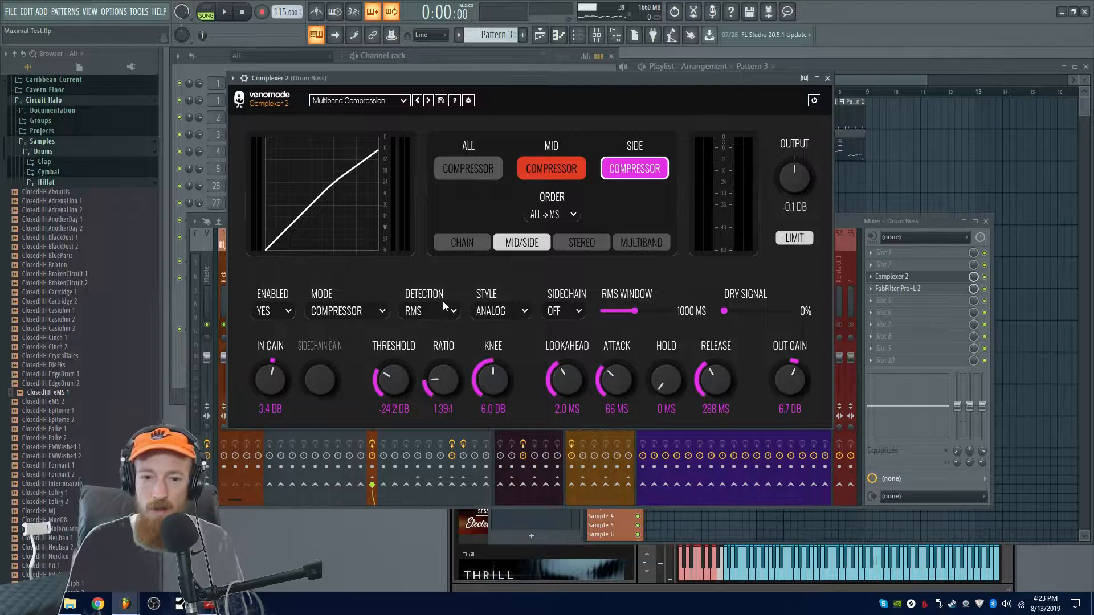
Step: Try Average detection on the Side compressor, return it to RMS, and raise the compressor's dry signal
left_click(446, 312)
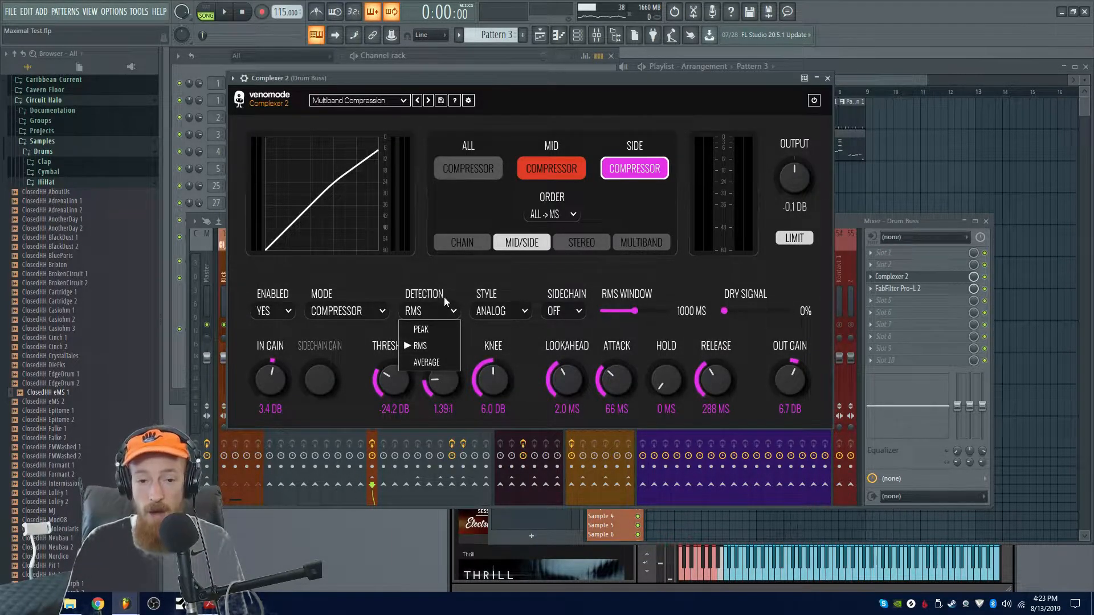
left_click(445, 297)
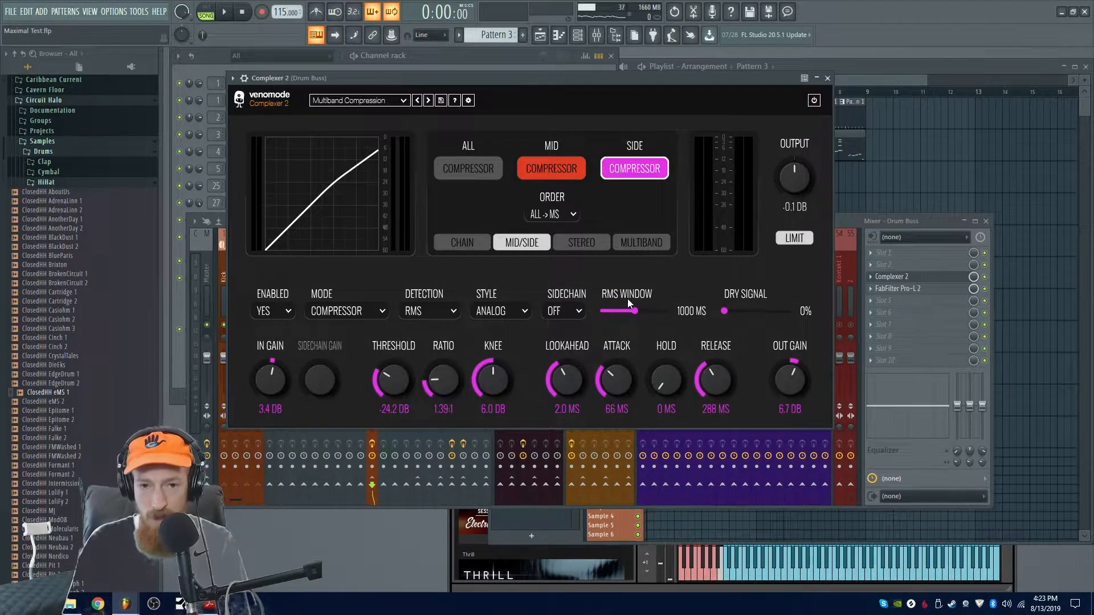
left_click(444, 311)
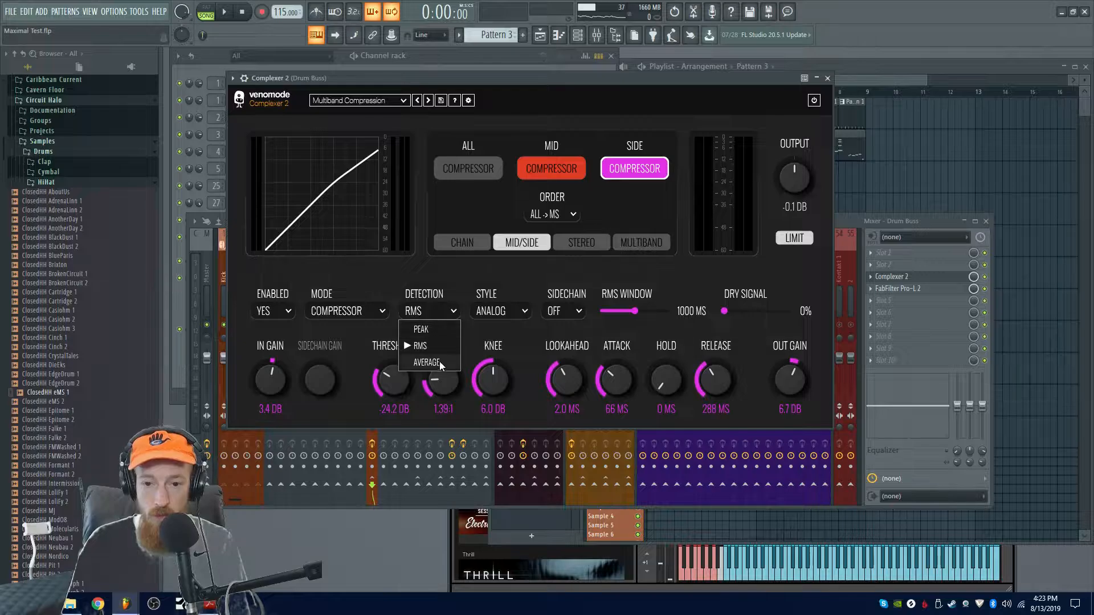
left_click(440, 362)
left_click(429, 312)
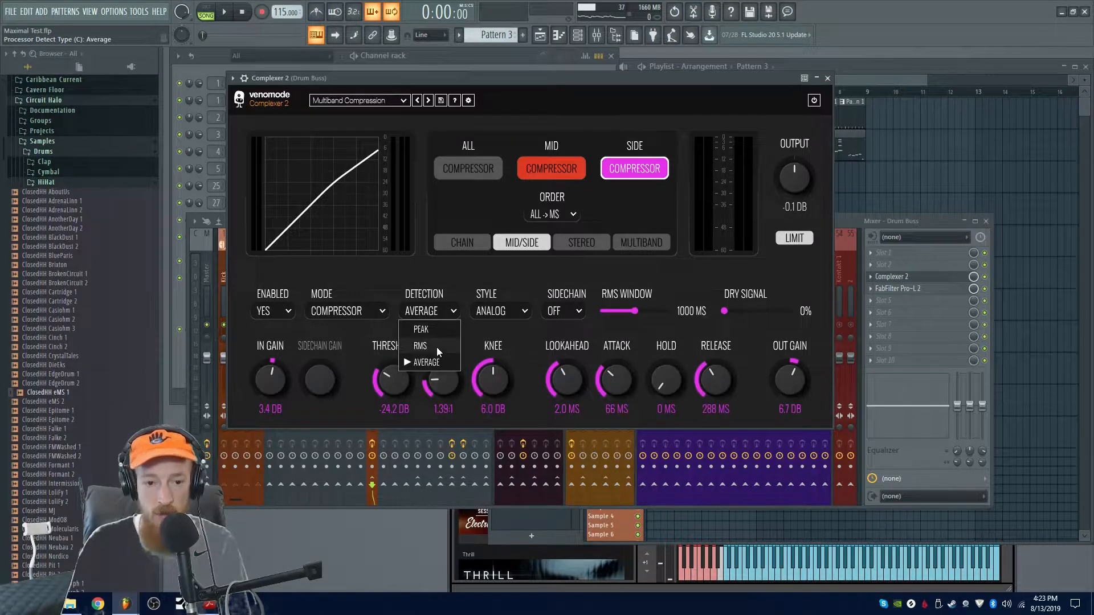
left_click(436, 347)
left_click(431, 317)
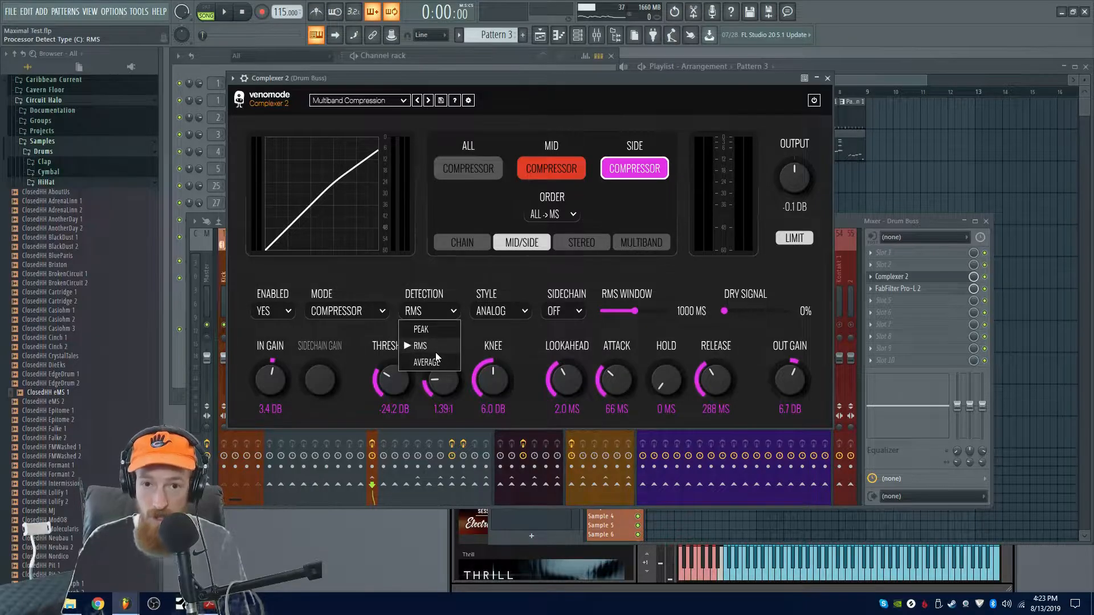
left_click(470, 276)
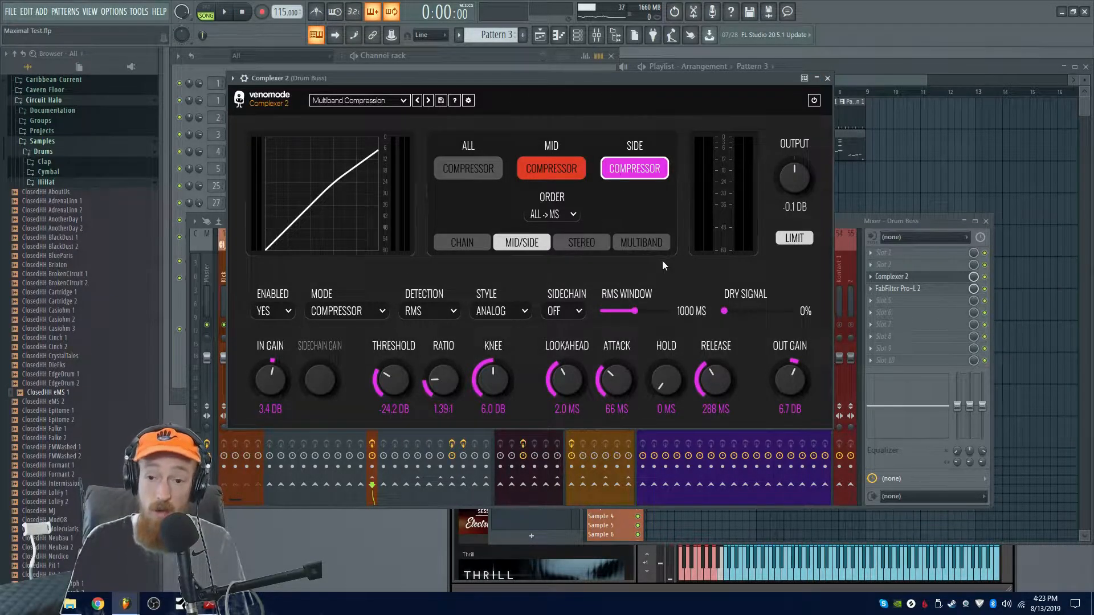
left_click_drag(724, 311, 757, 311)
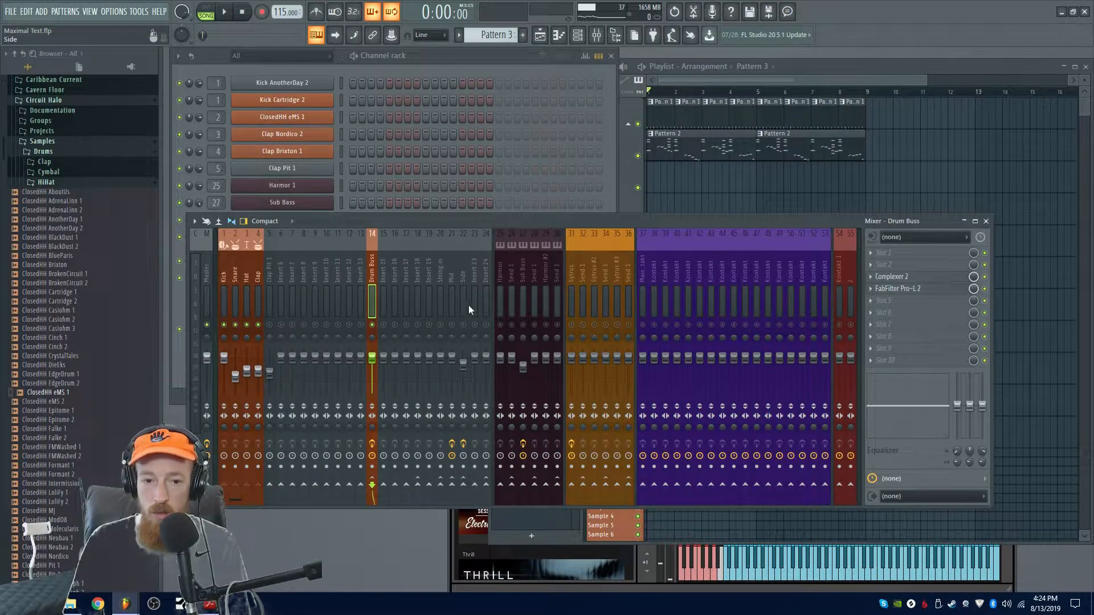
Step: Solo the Sub Bass mixer track, select it and open its Maximal 2 effect
right_click(523, 327)
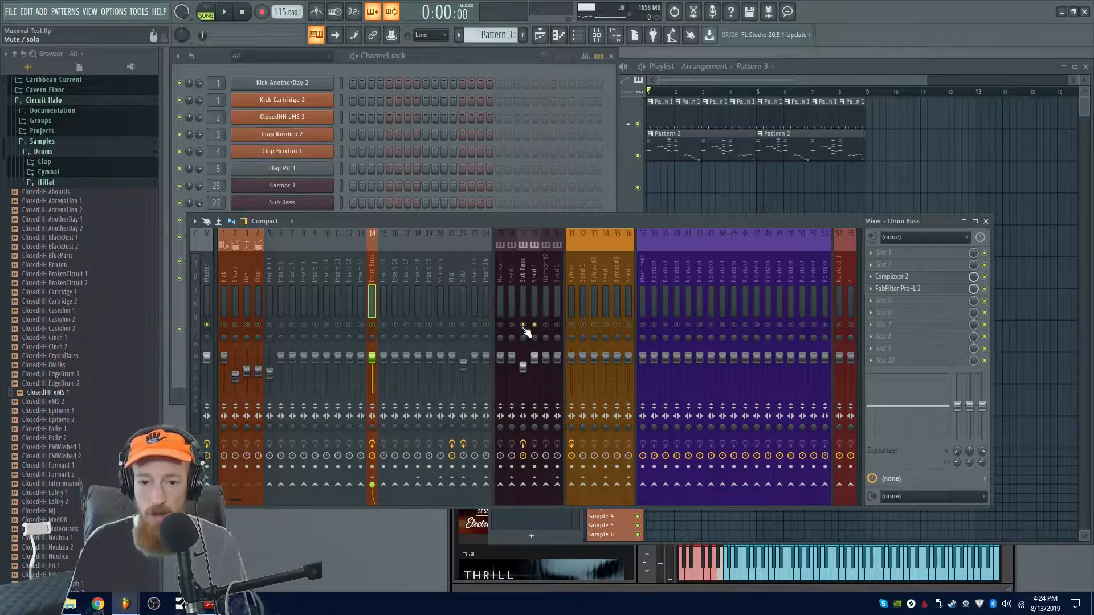
left_click(525, 285)
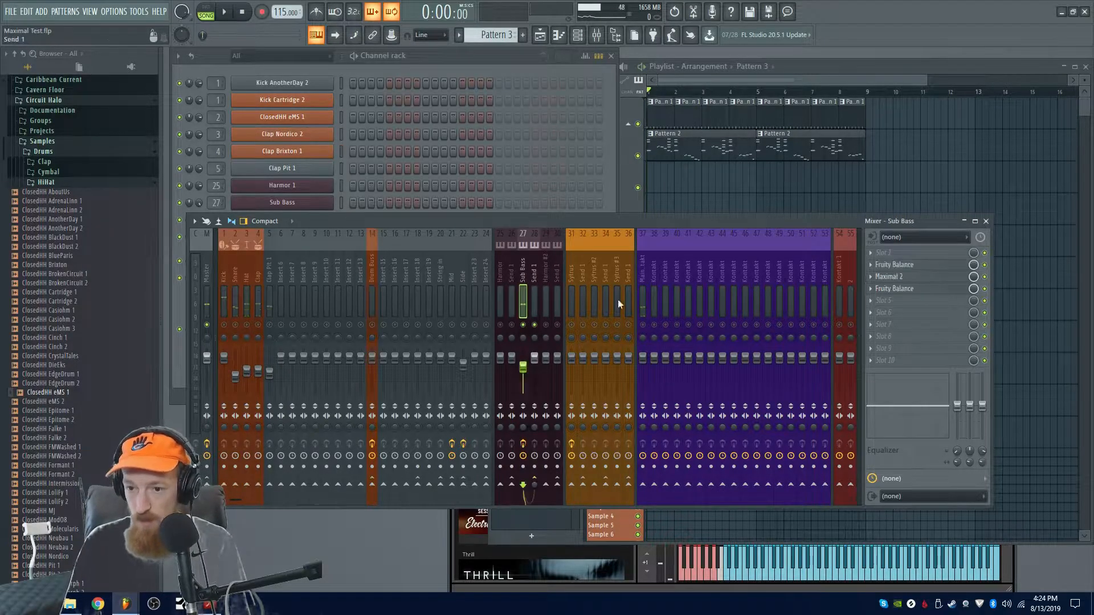
left_click(934, 278)
left_click(934, 278)
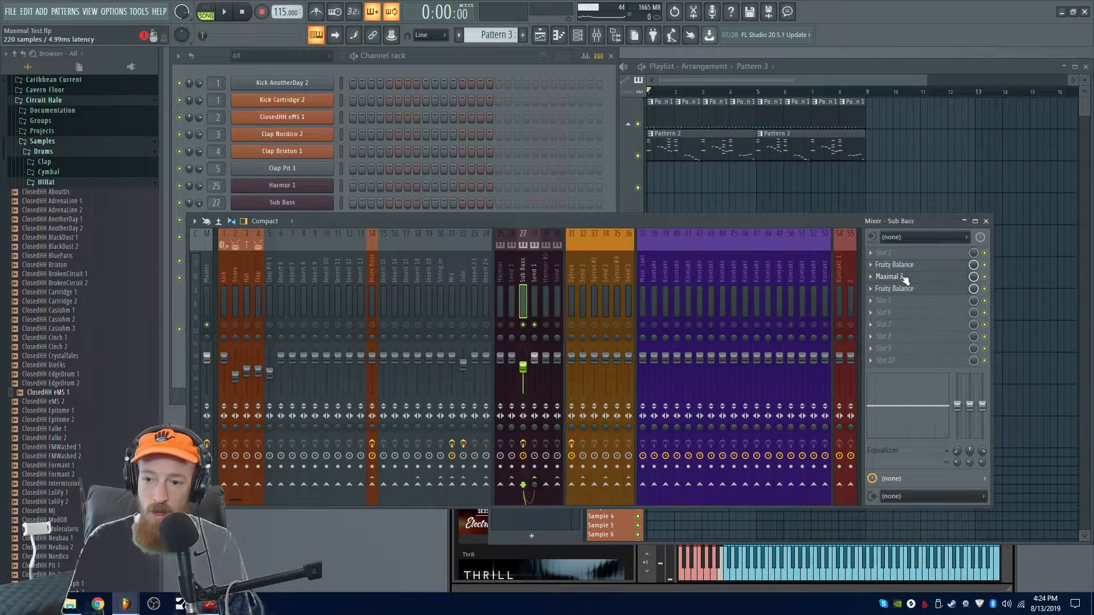
left_click(957, 278)
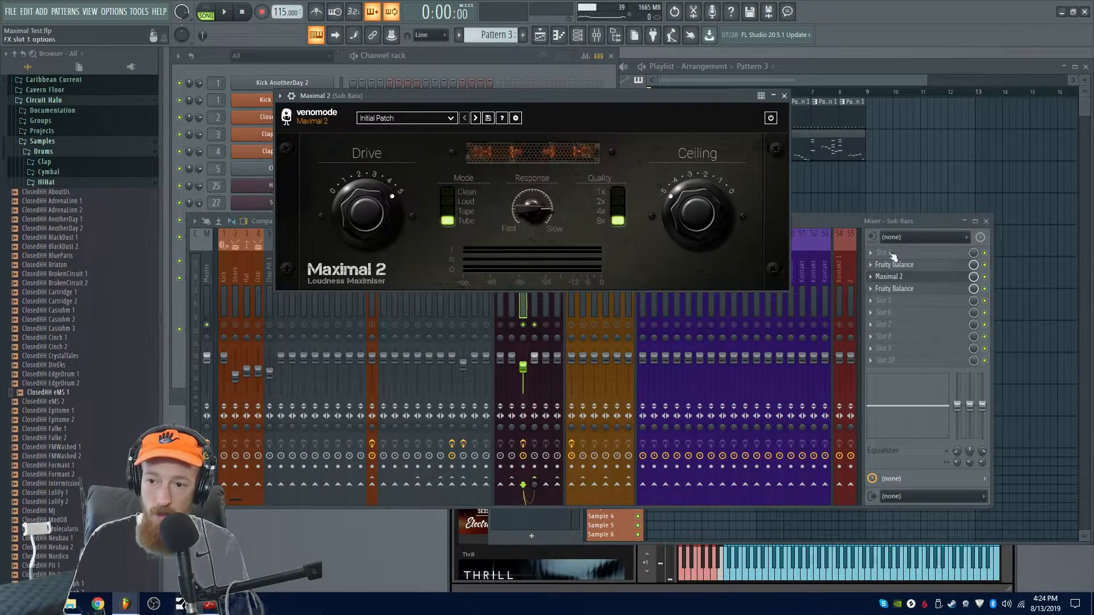
Step: Play the song briefly with Maximal 2 bypassed, re-enable the effect and play again to compare
left_click(985, 277)
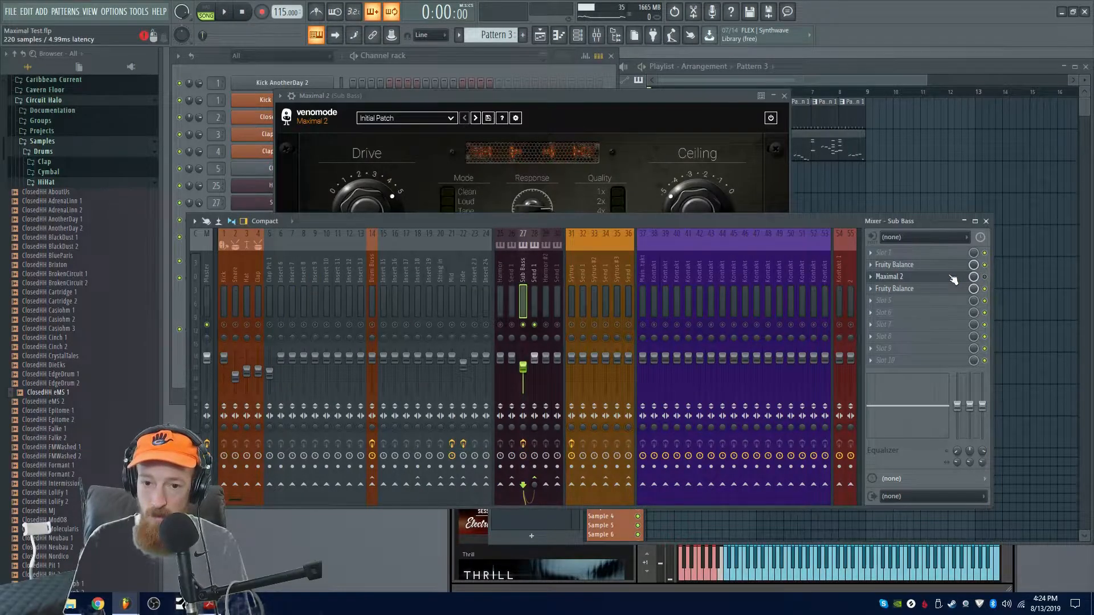
key("space")
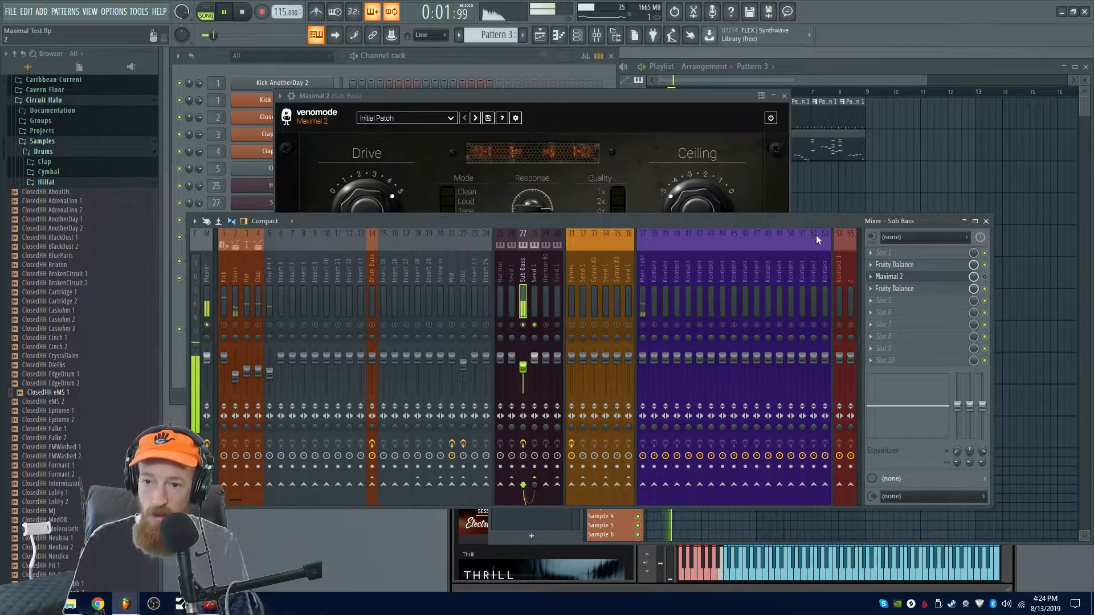
key("space")
left_click(985, 277)
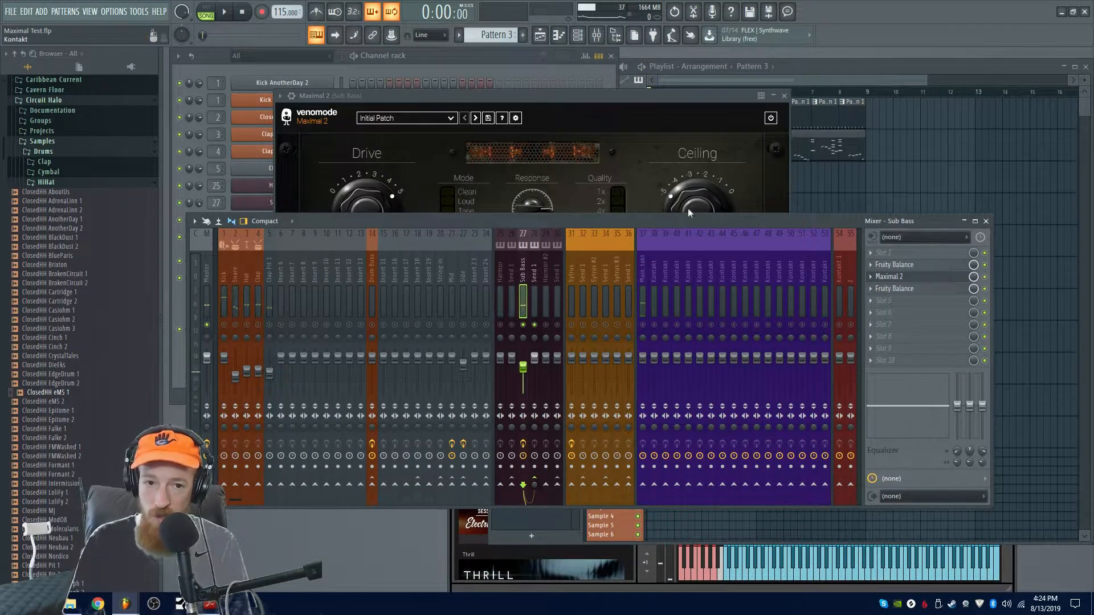
left_click(628, 109)
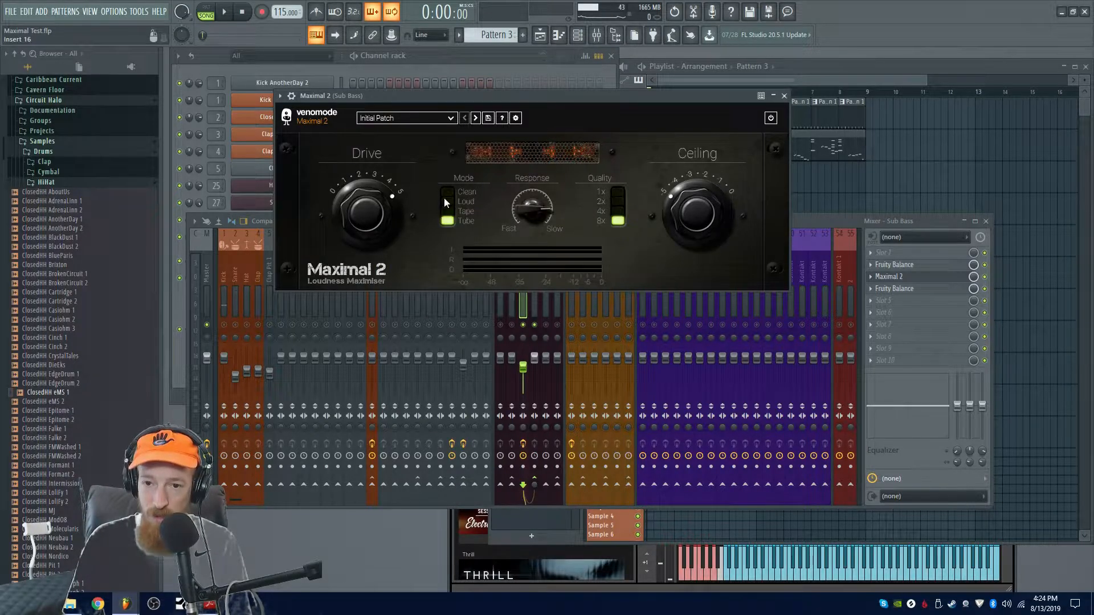
key("space")
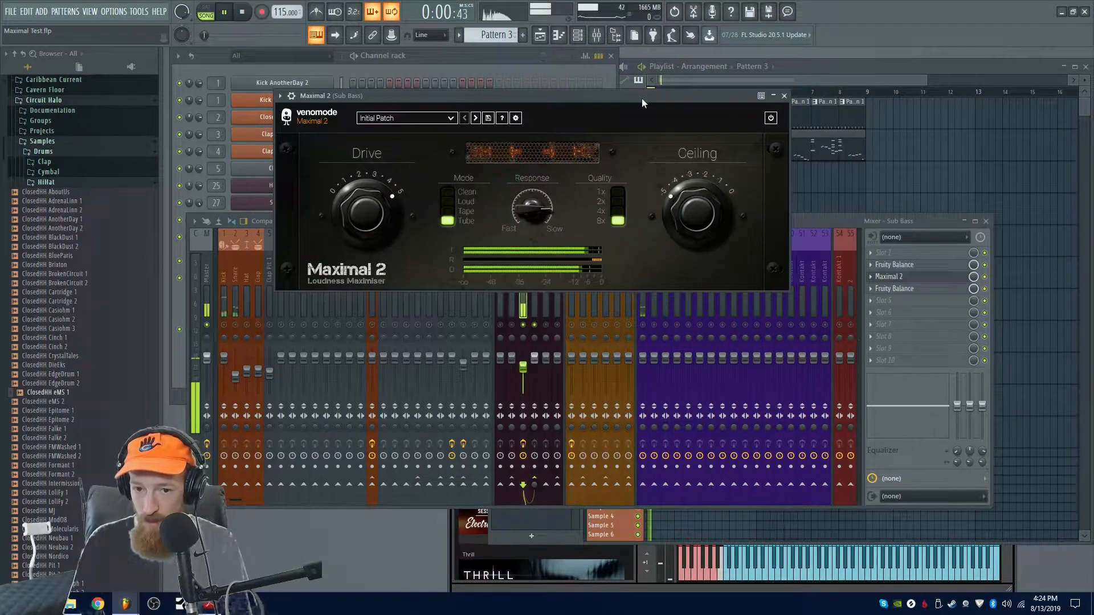
key("space")
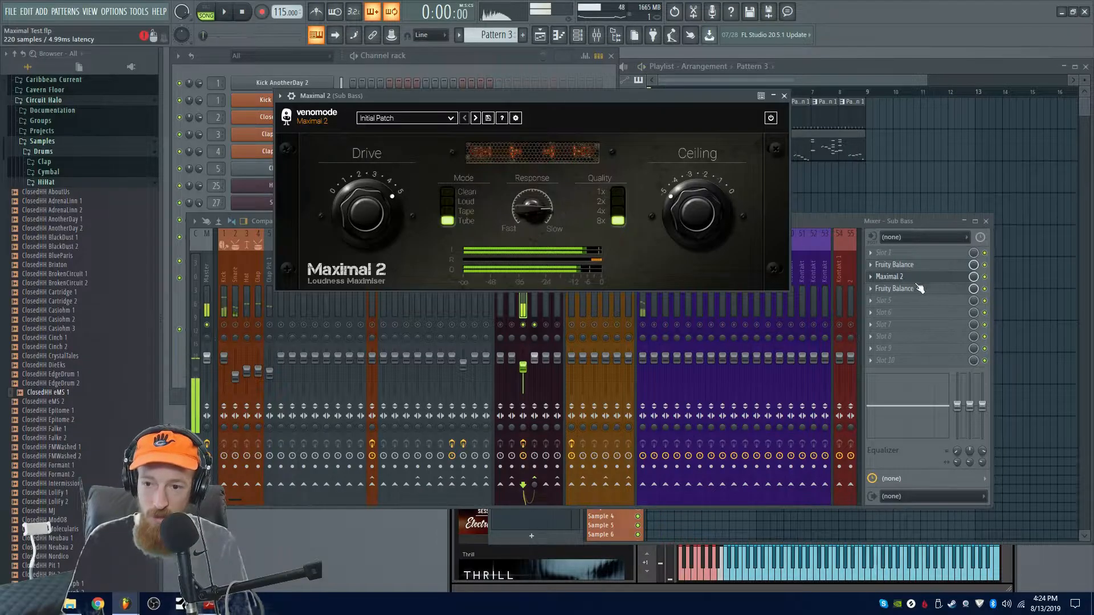
Step: Check the two Fruity Balance effects on the Sub Bass track and close the Maximal 2 window
left_click(922, 267)
left_click(923, 270)
left_click(923, 290)
left_click(923, 289)
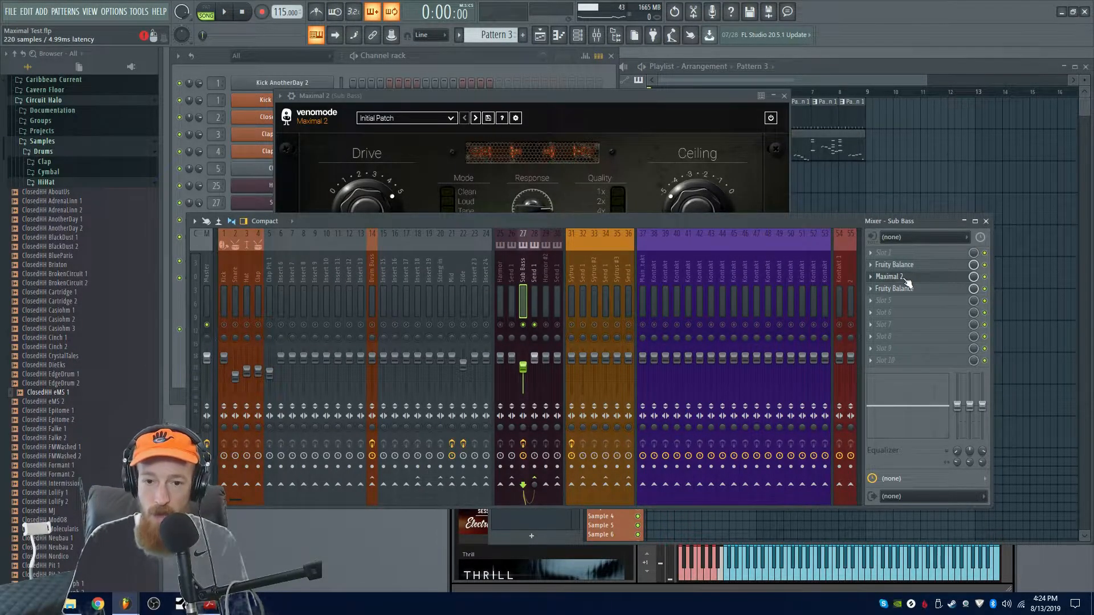
left_click(906, 278)
Step: Find Complexer 2 by searching the effects for "compl" and add it to the Sub Bass track
key("F8")
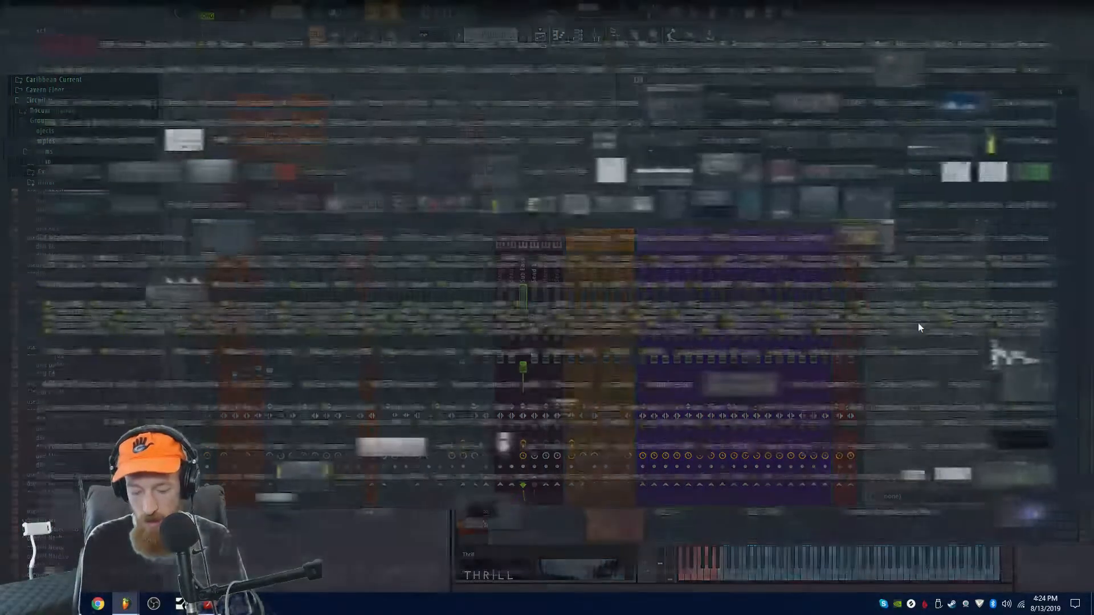
type("compl")
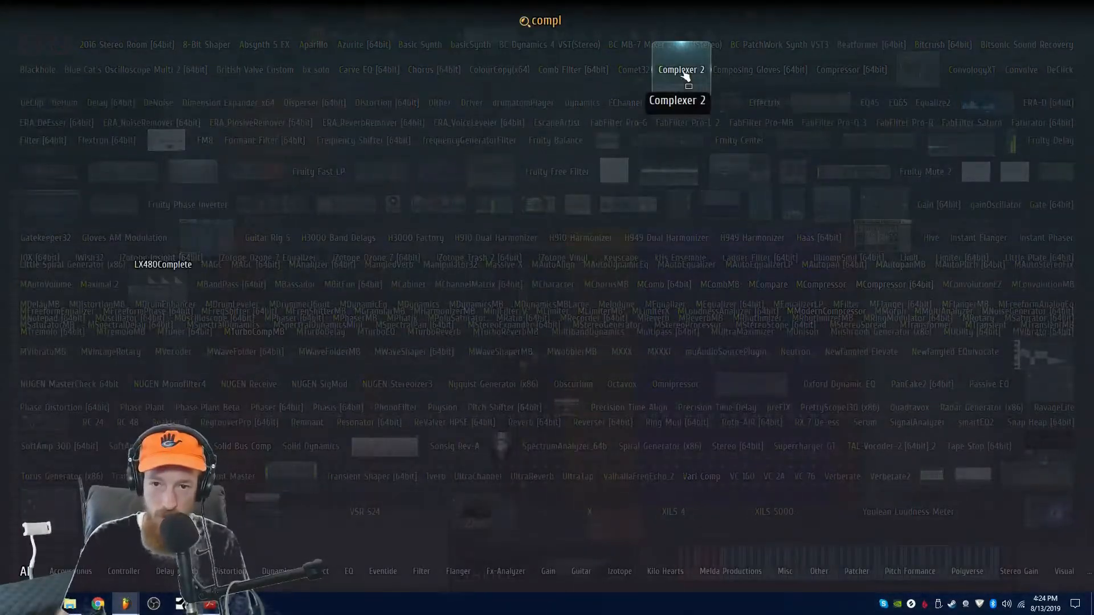
left_click(683, 71)
left_click_drag(562, 198, 549, 105)
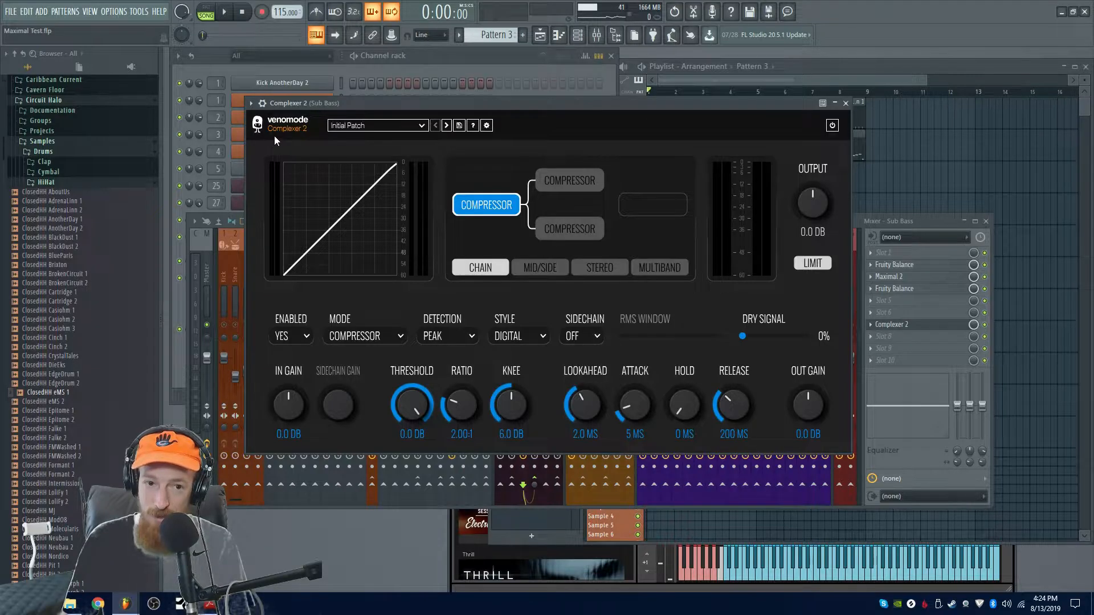
left_click_drag(599, 108, 603, 101)
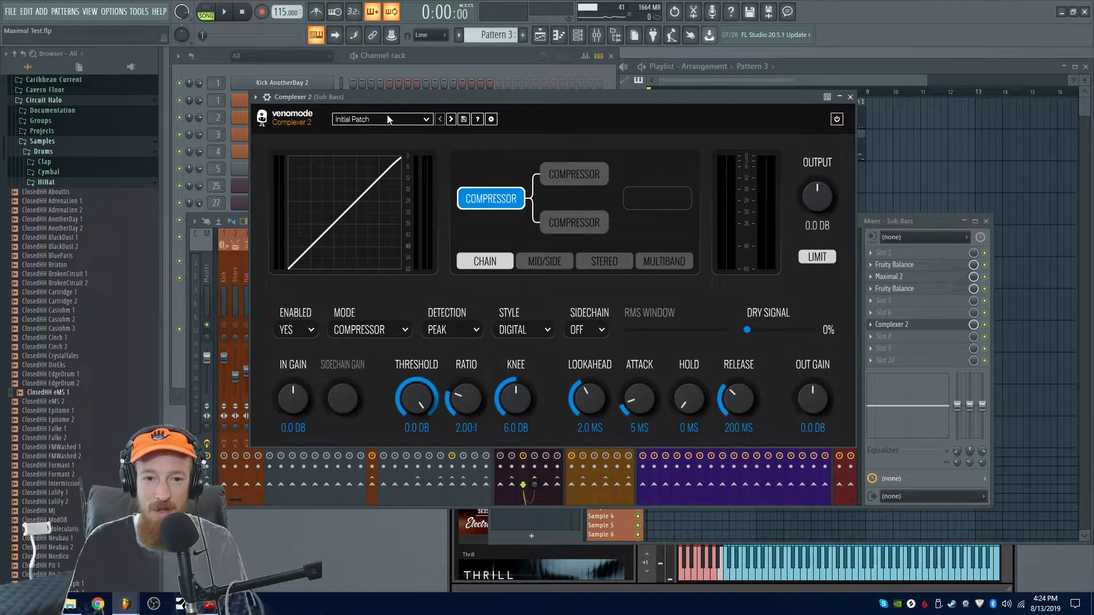
Step: Load the Beefy Bass preset in the Sub Bass Complexer 2 and play the song briefly
left_click(426, 122)
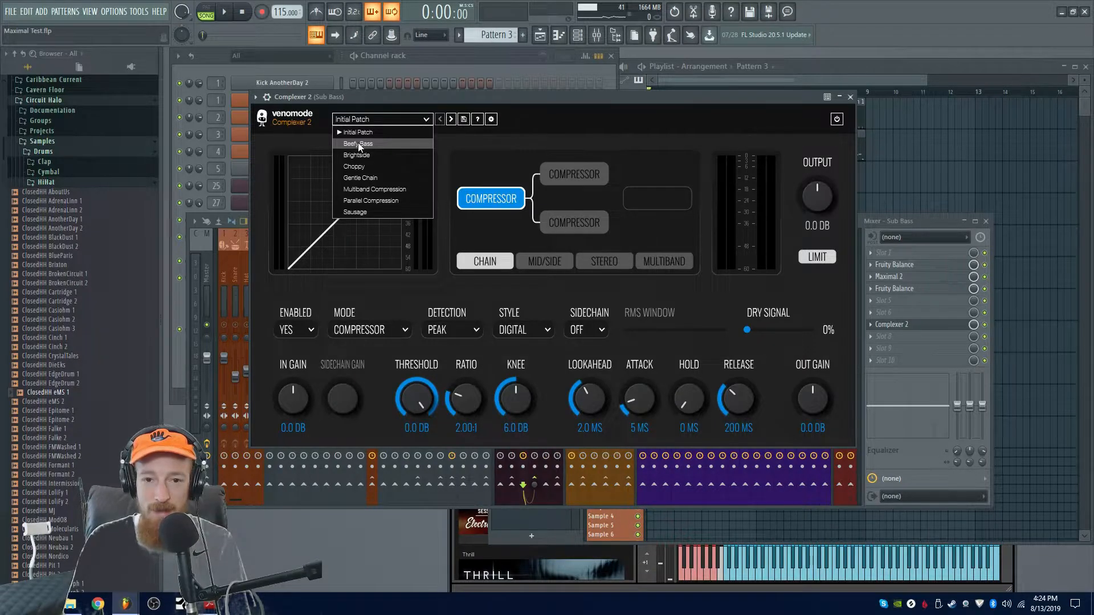
left_click(358, 143)
left_click_drag(578, 104, 563, 102)
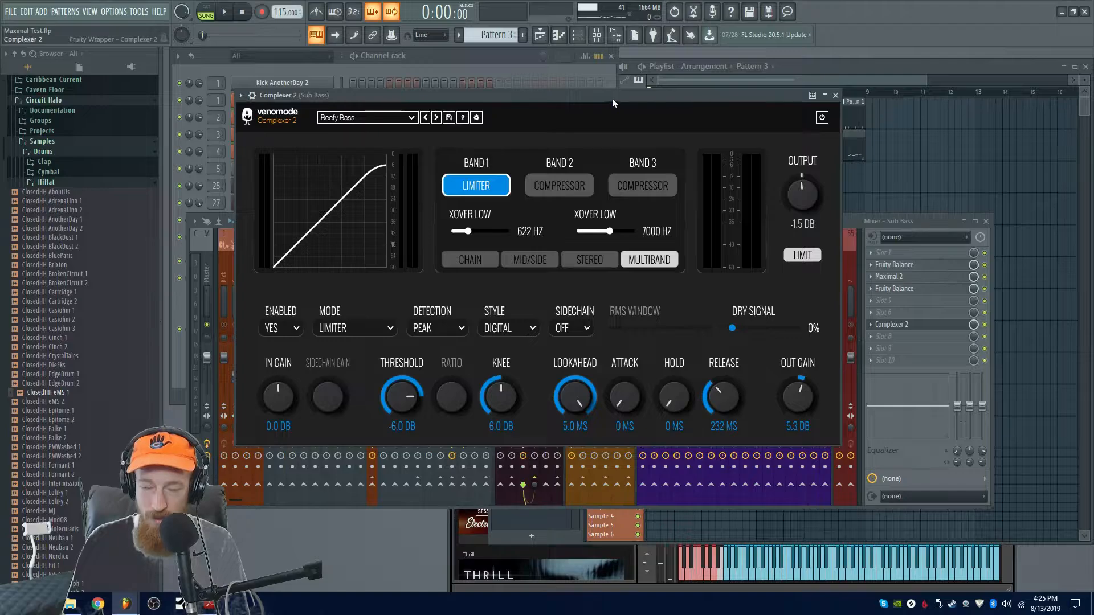
key("space")
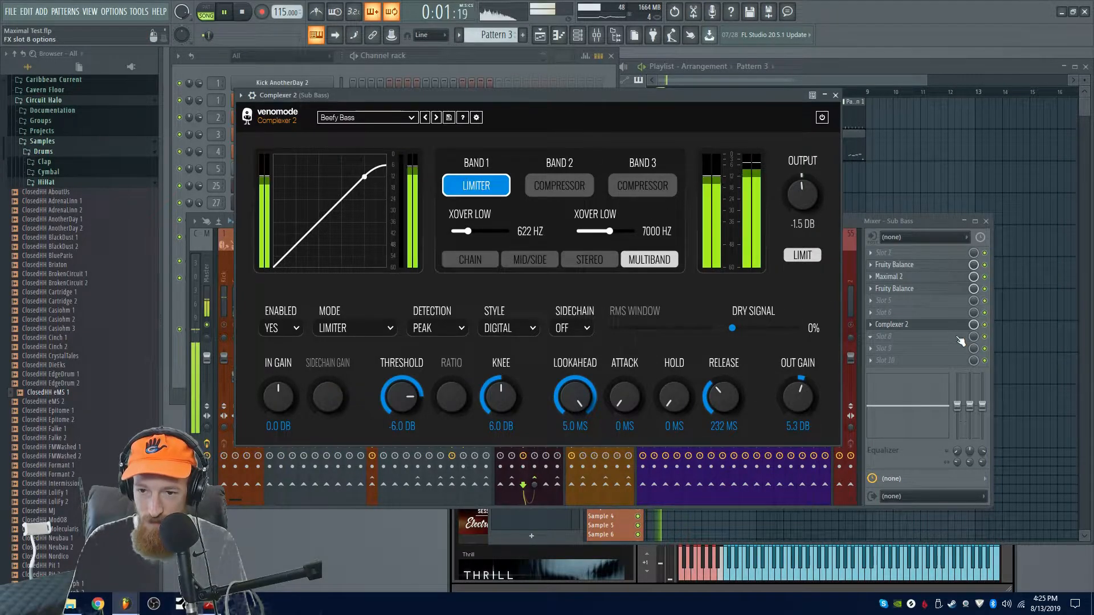
key("space")
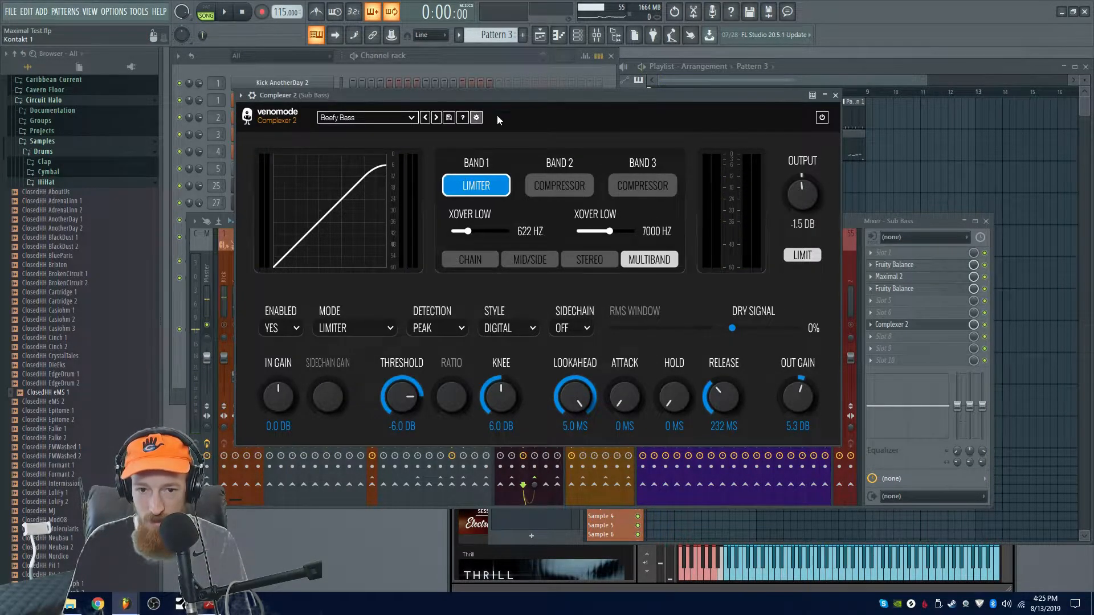
left_click_drag(544, 111, 533, 118)
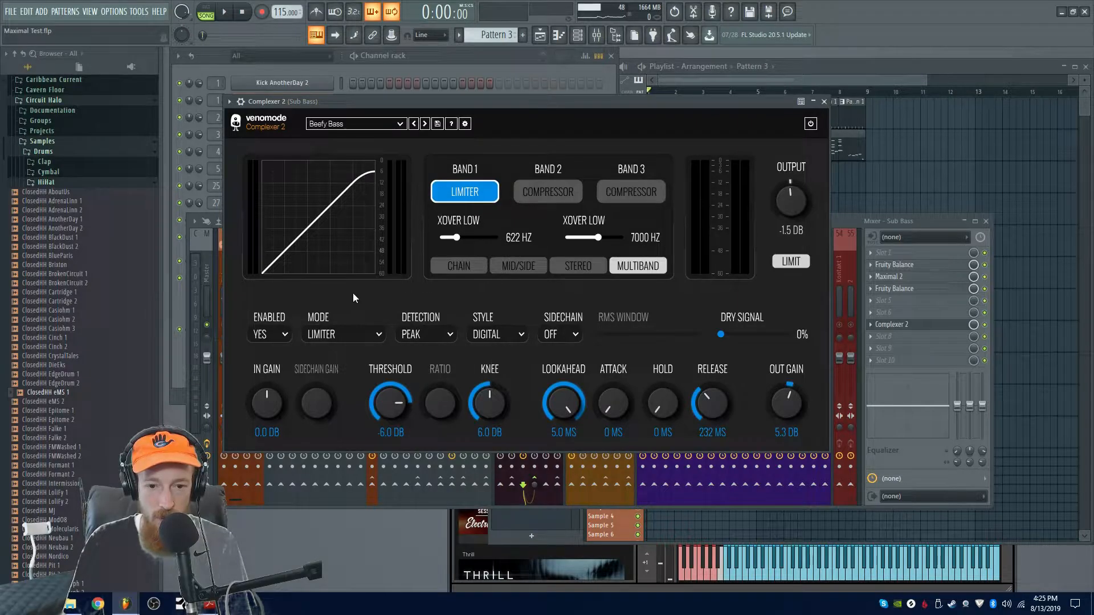
Step: Set the Band 1 limiter's threshold to -19.4 dB and its out gain to 13.6 dB, playing the song to audition the changes
mouse_move(387, 421)
left_mouse_down()
mouse_move(391, 453)
mouse_move(398, 432)
left_mouse_up()
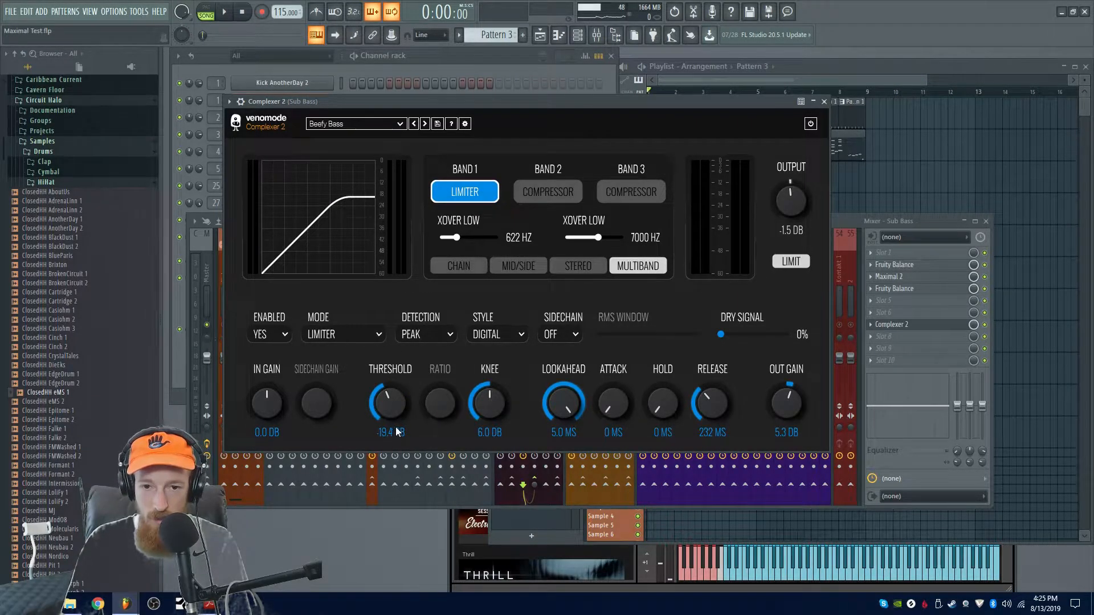
key("space")
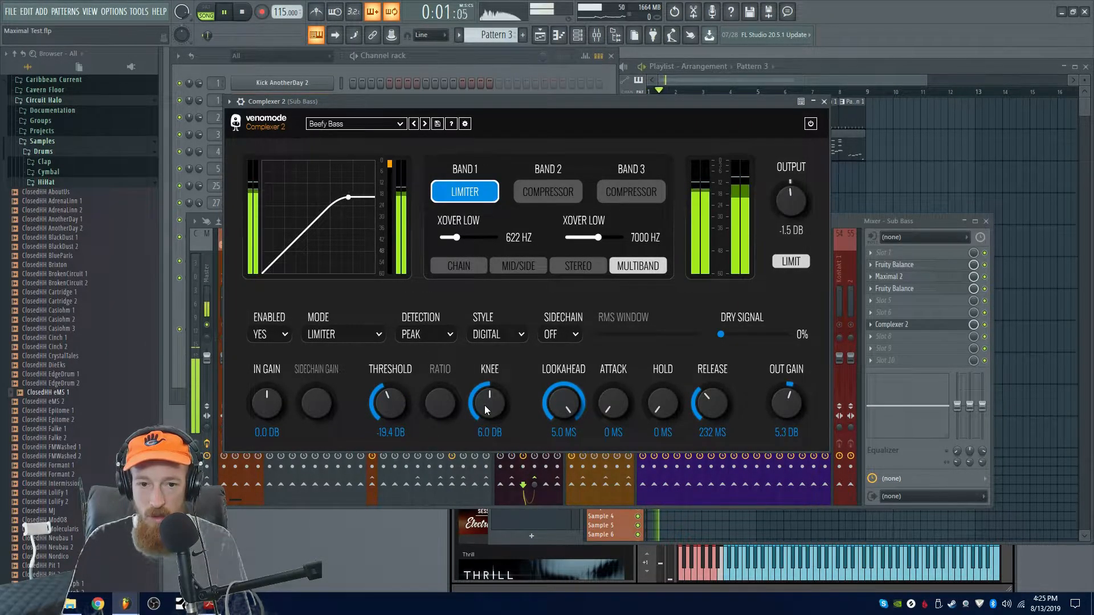
key("space")
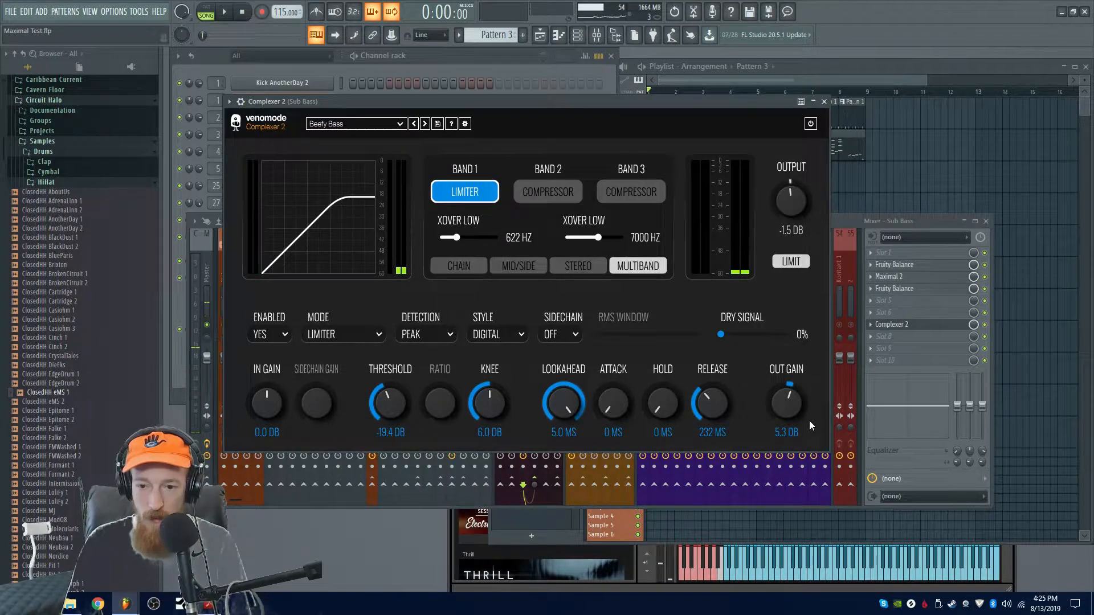
left_click_drag(795, 405, 794, 391)
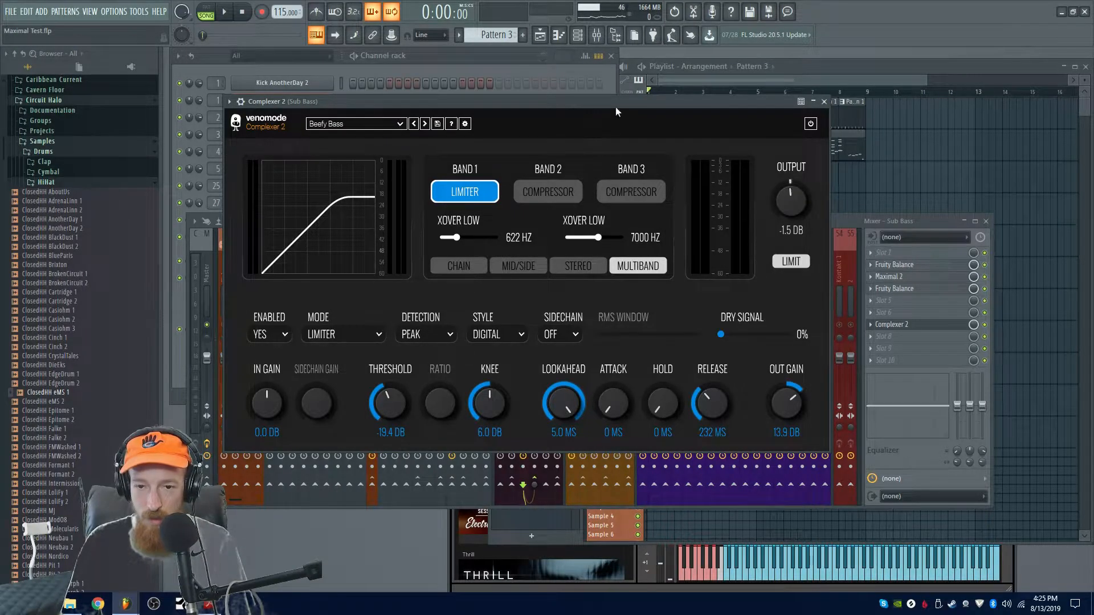
key("space")
left_click_drag(782, 405, 780, 406)
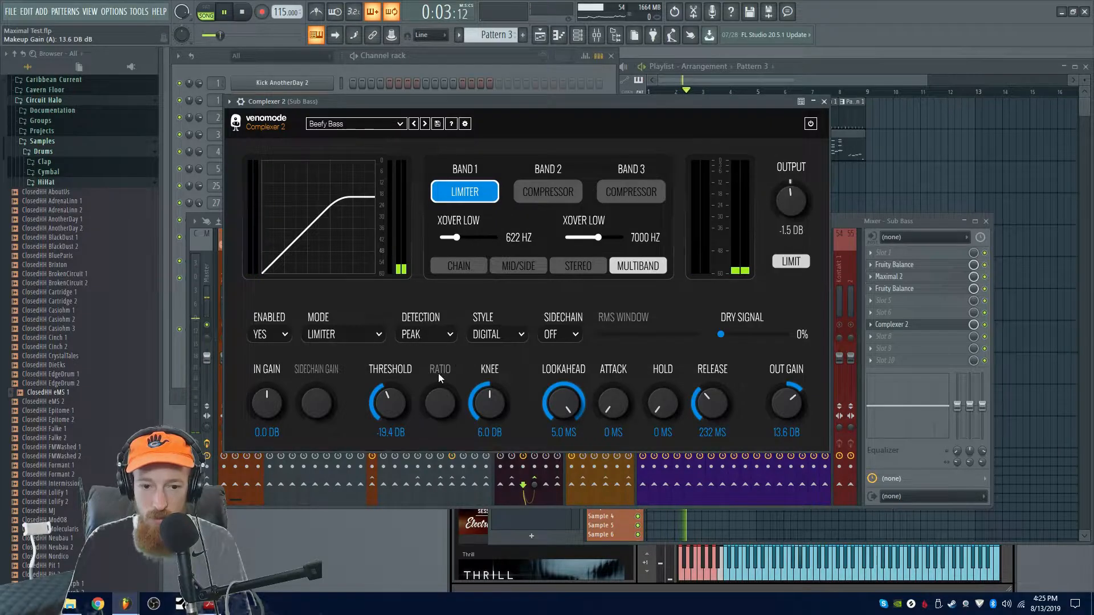
Step: Set the Band 1 limiter's threshold to -30.9 dB and out gain to 21.9 dB during playback, then close the plugin and stop the song
left_click_drag(395, 401, 396, 440)
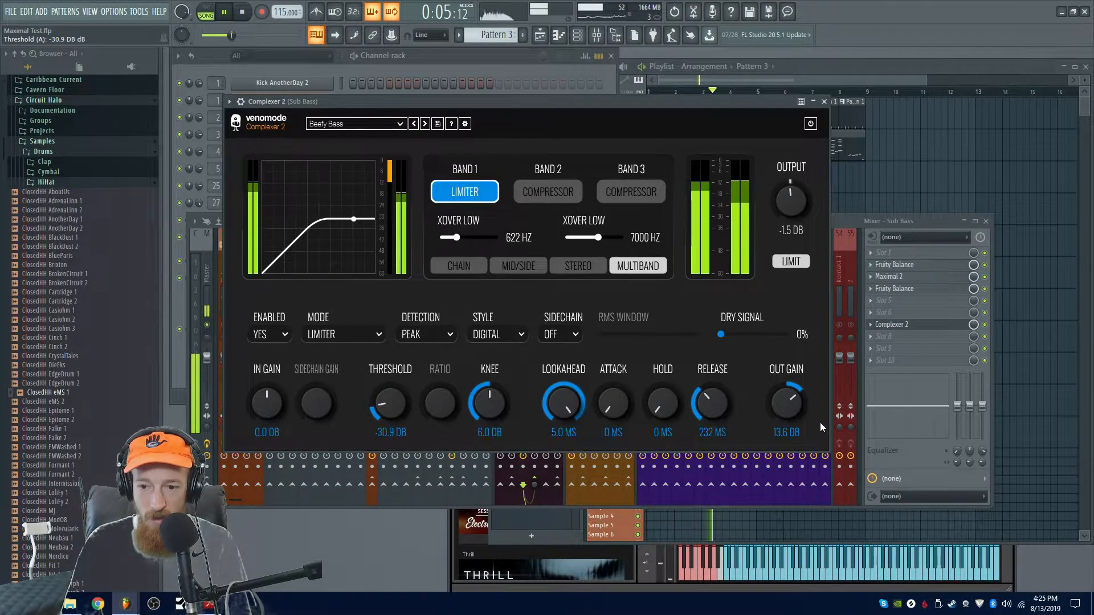
left_click_drag(799, 412, 799, 399)
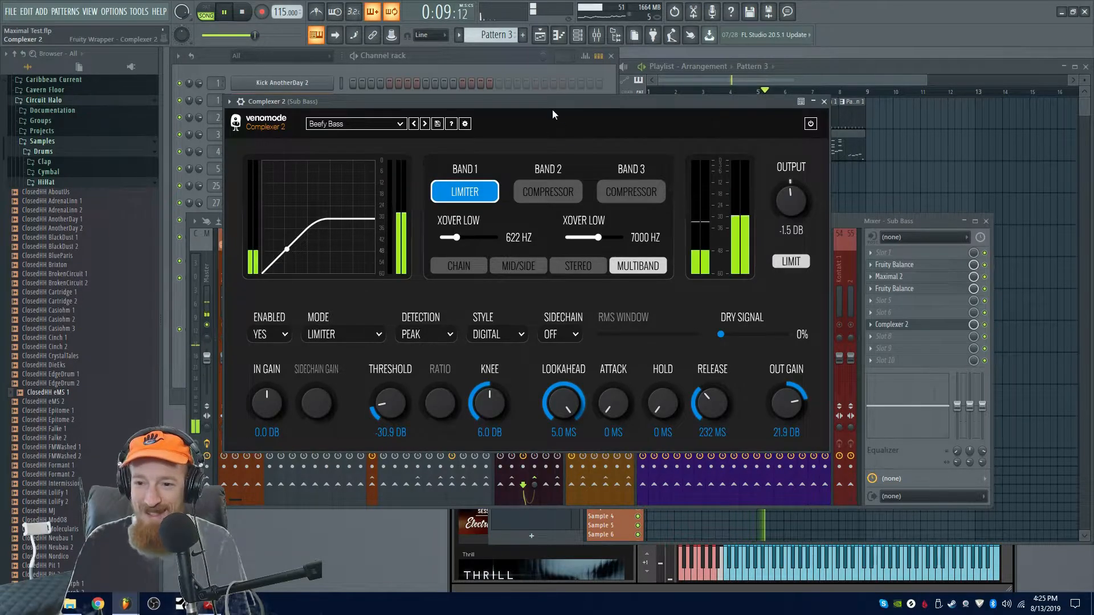
left_click(910, 325)
key("space")
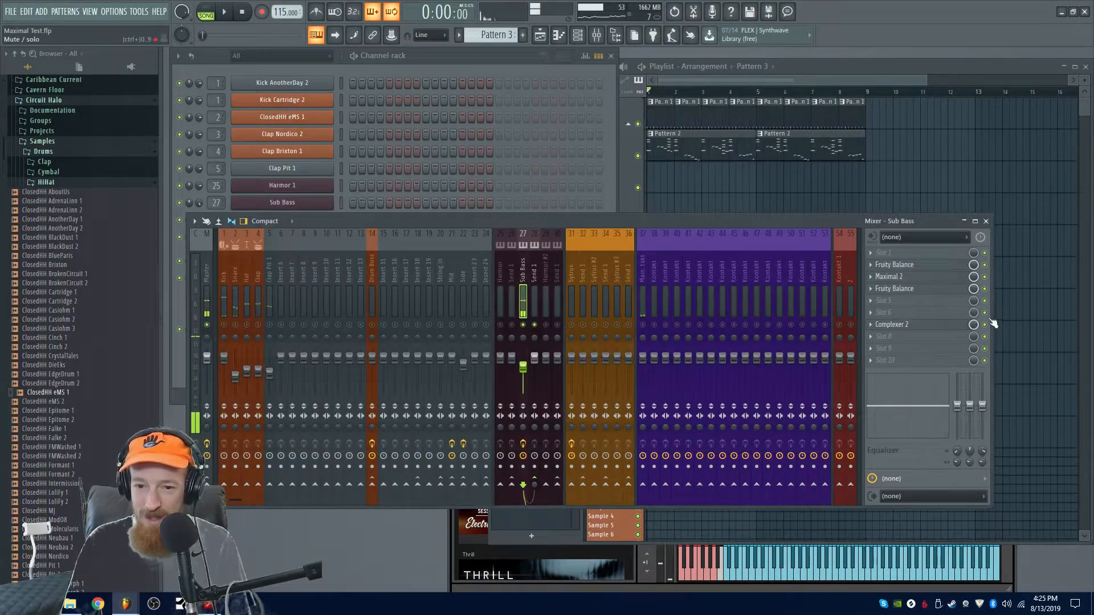
Step: Unsolo the Sub Bass mixer track, play the full mix briefly, stop it and return to the mixer
right_click(524, 325)
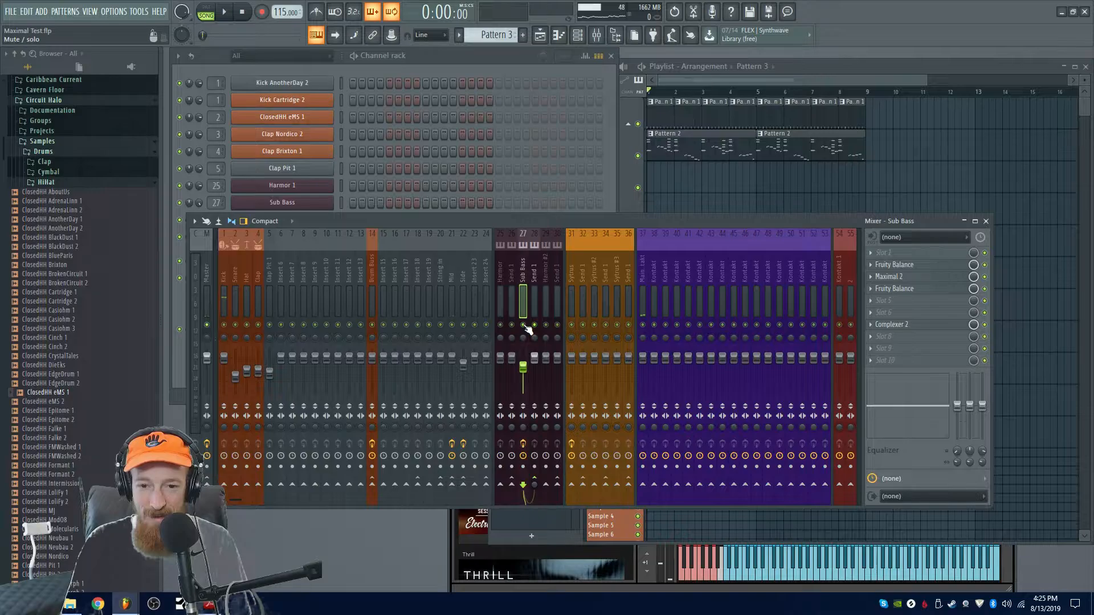
key("space")
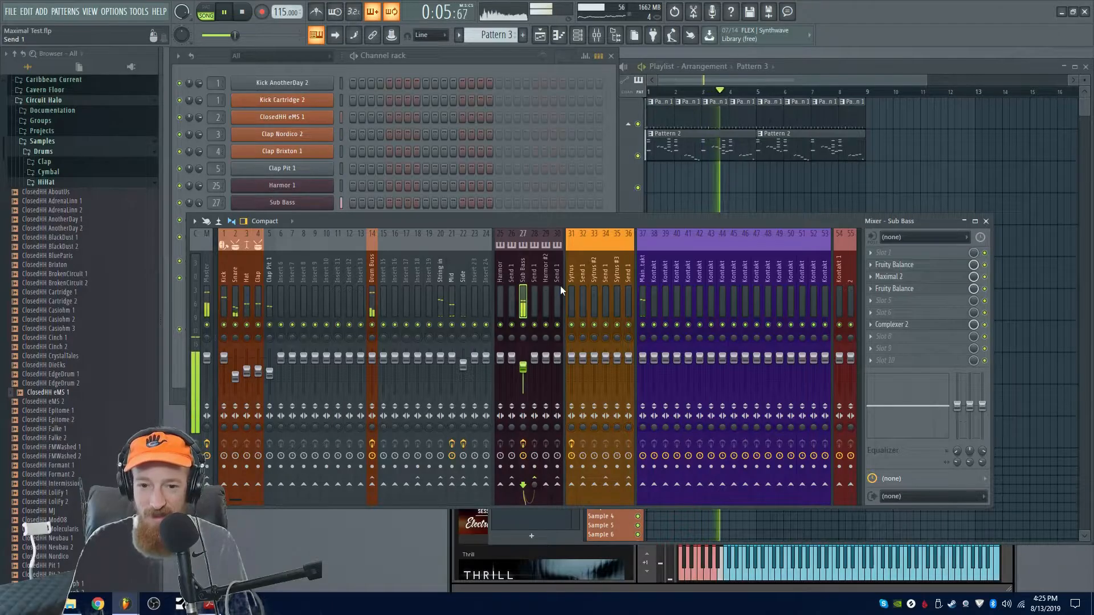
key("space")
left_click(575, 210)
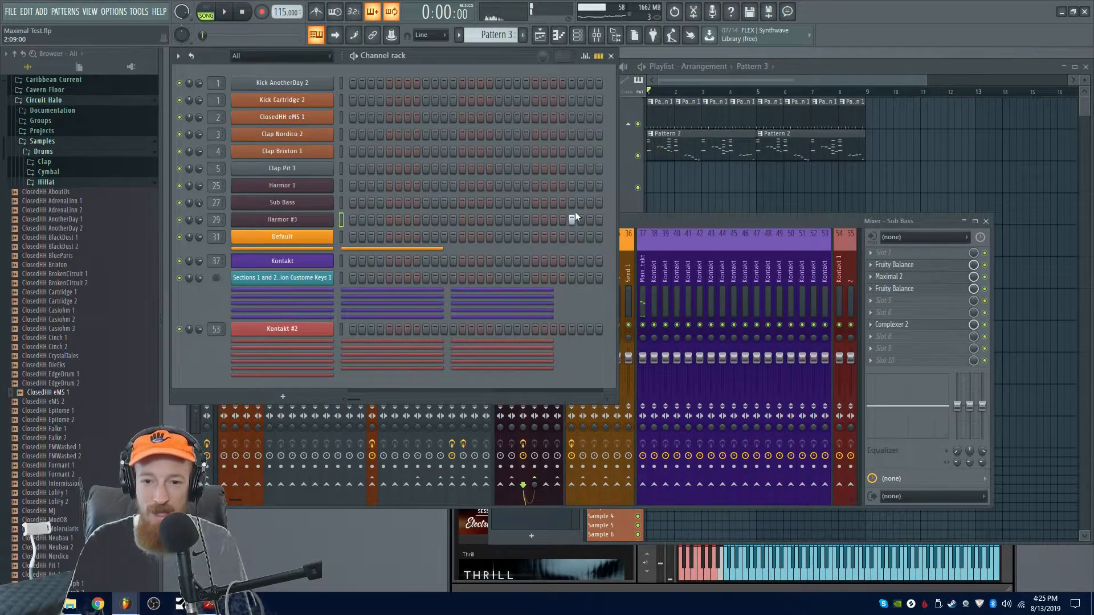
left_click(625, 250)
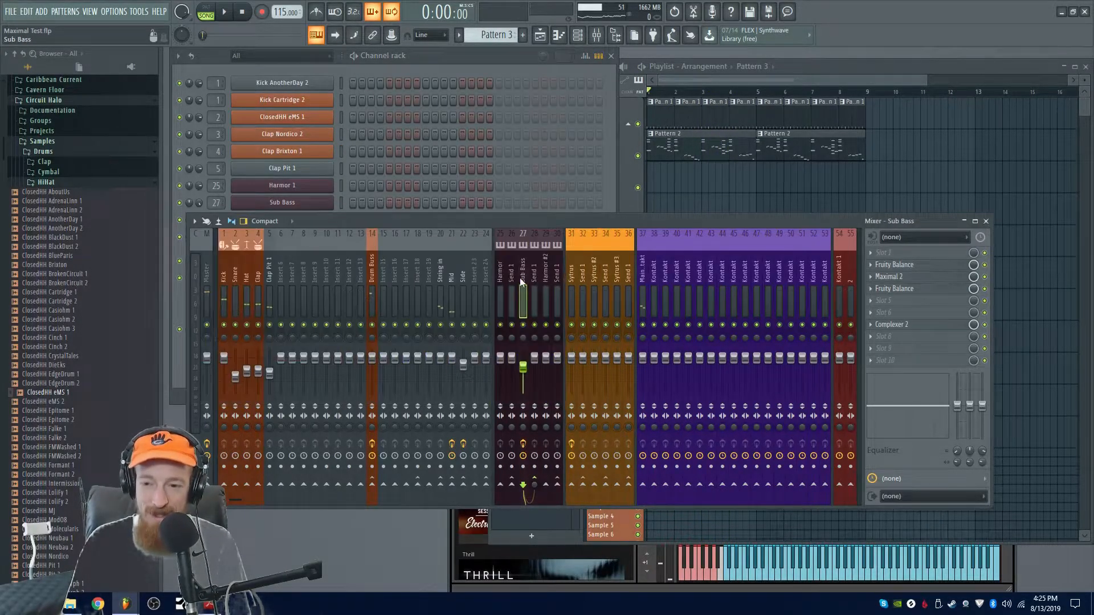
Step: Check Complexer 2 on the Sub Bass track and Maximal 2 on the Mid track, then view Complexer 2 on Drum Buss
left_click(892, 324)
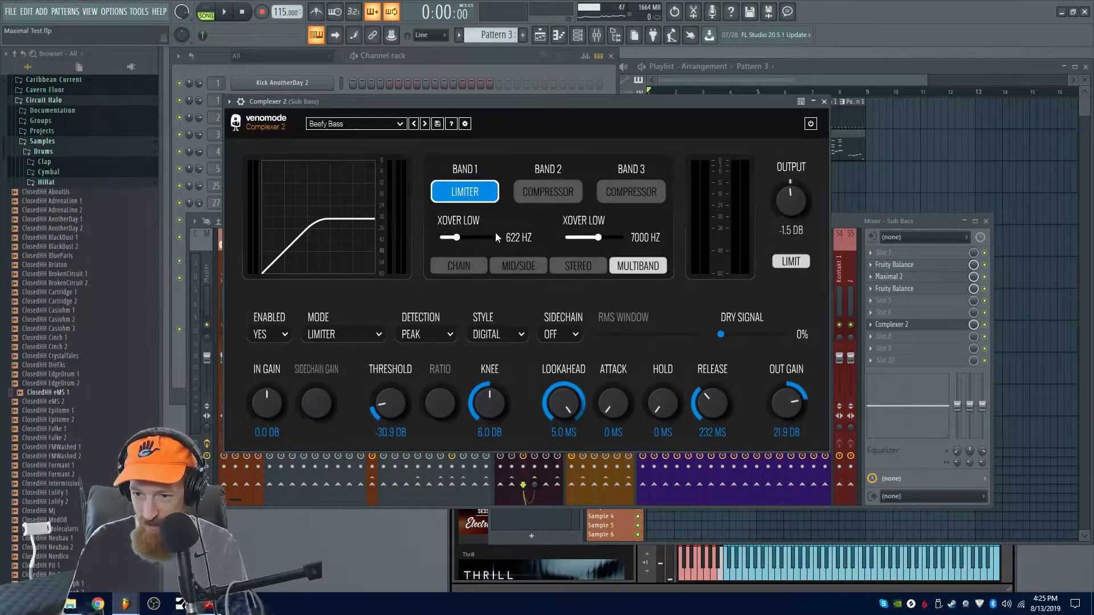
key("Escape")
left_click(442, 277)
left_click(451, 278)
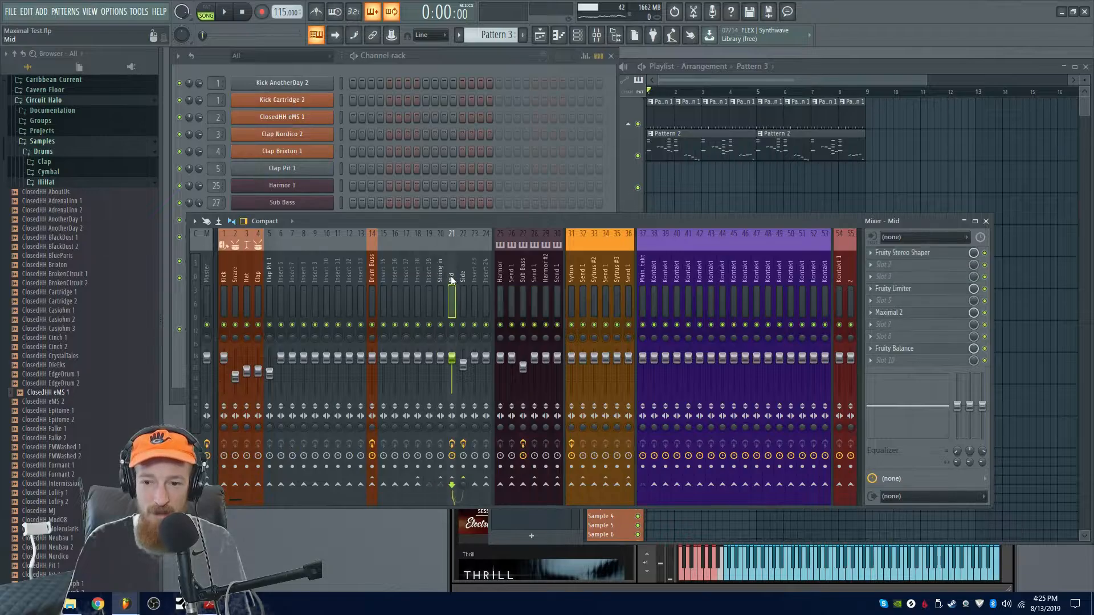
left_click(911, 317)
key("Escape")
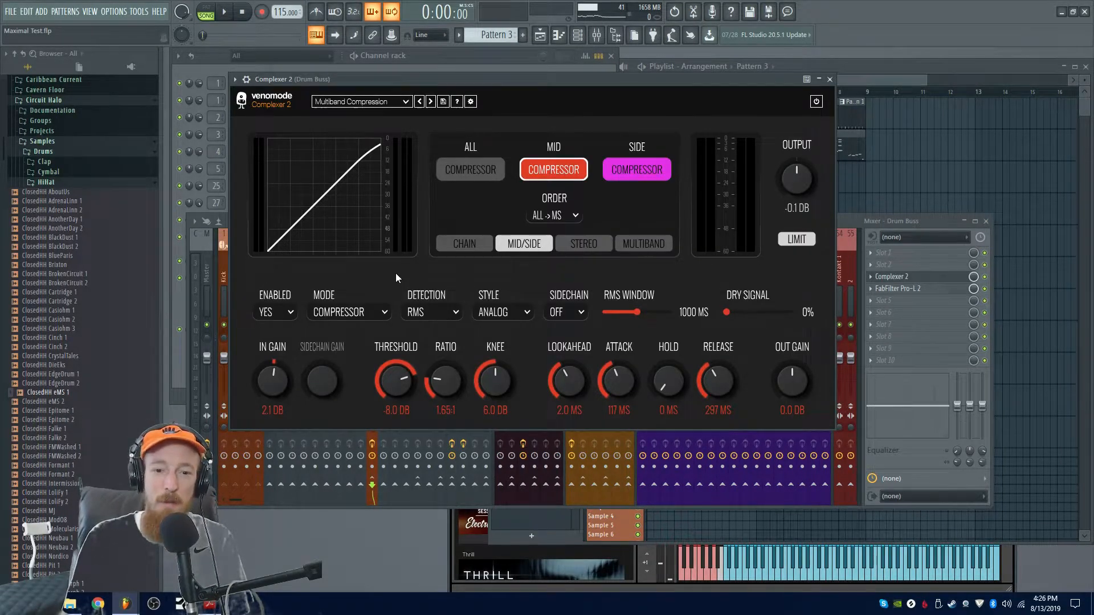
Step: Examine the processing modes available for the Mid compressor in the Drum Buss Complexer 2, keeping the current mode
left_click(362, 312)
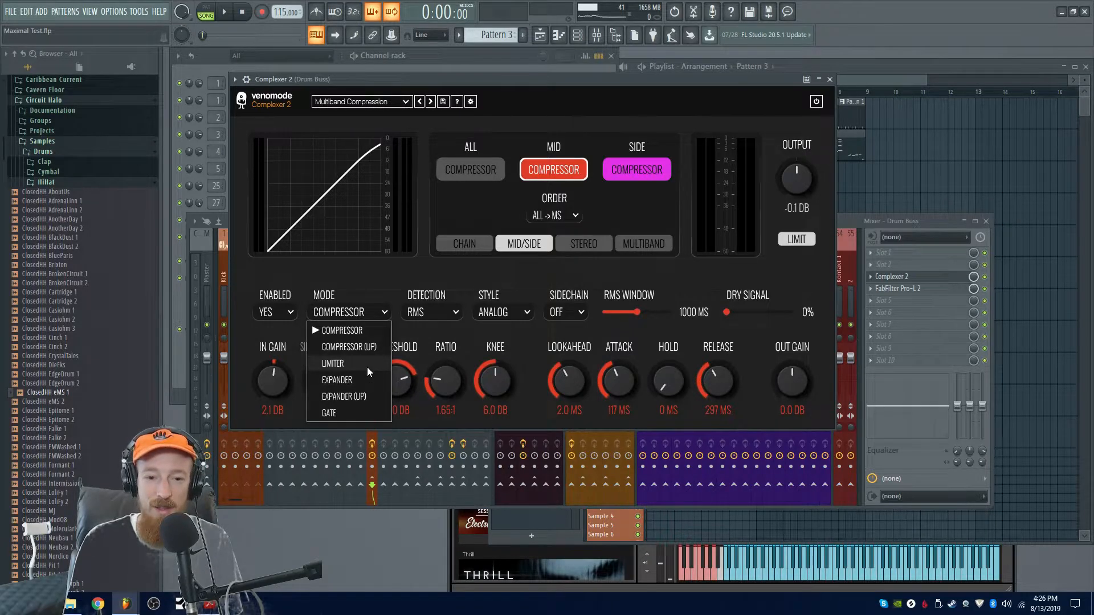
left_click(422, 247)
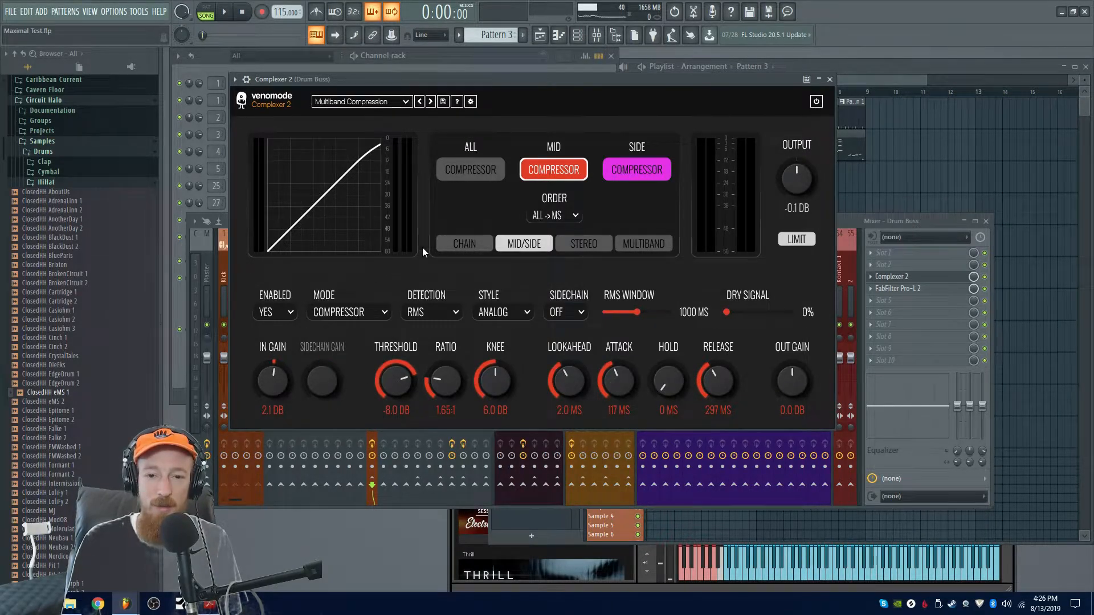
left_click(381, 314)
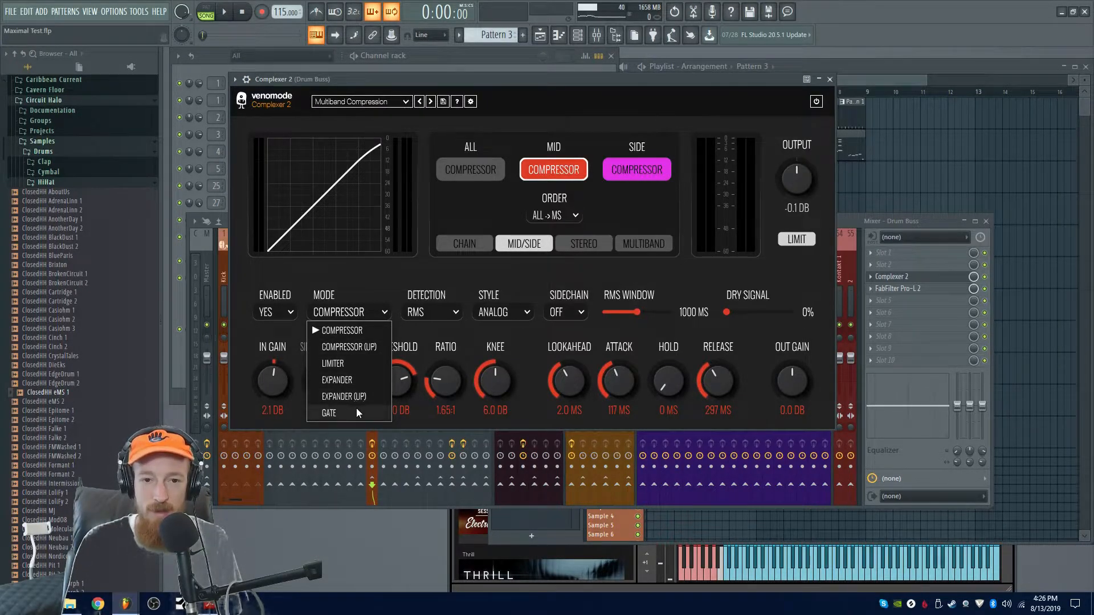
left_click(379, 122)
Step: Load the Choppy preset in the Drum Buss Complexer 2 and play the song briefly to audition it
left_click(381, 102)
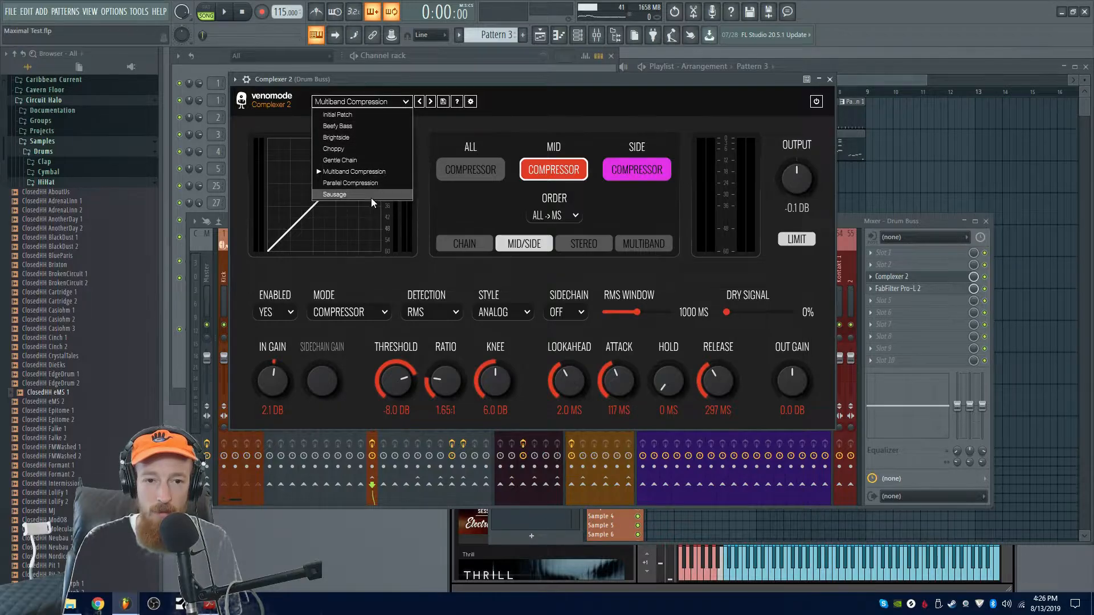
left_click(372, 149)
left_click_drag(549, 81, 529, 94)
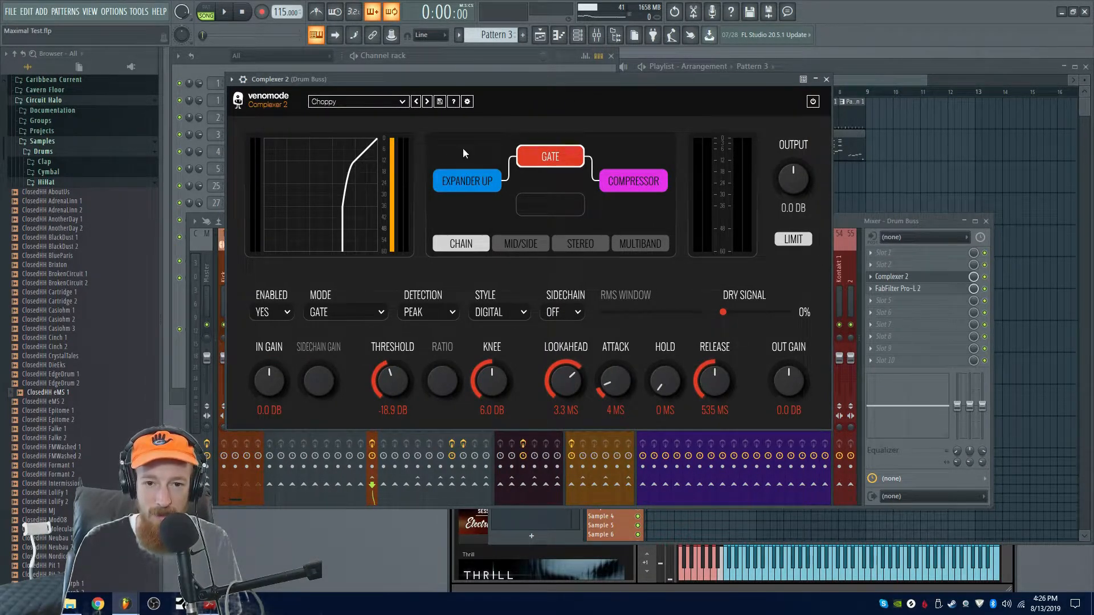
left_click_drag(663, 84, 686, 85)
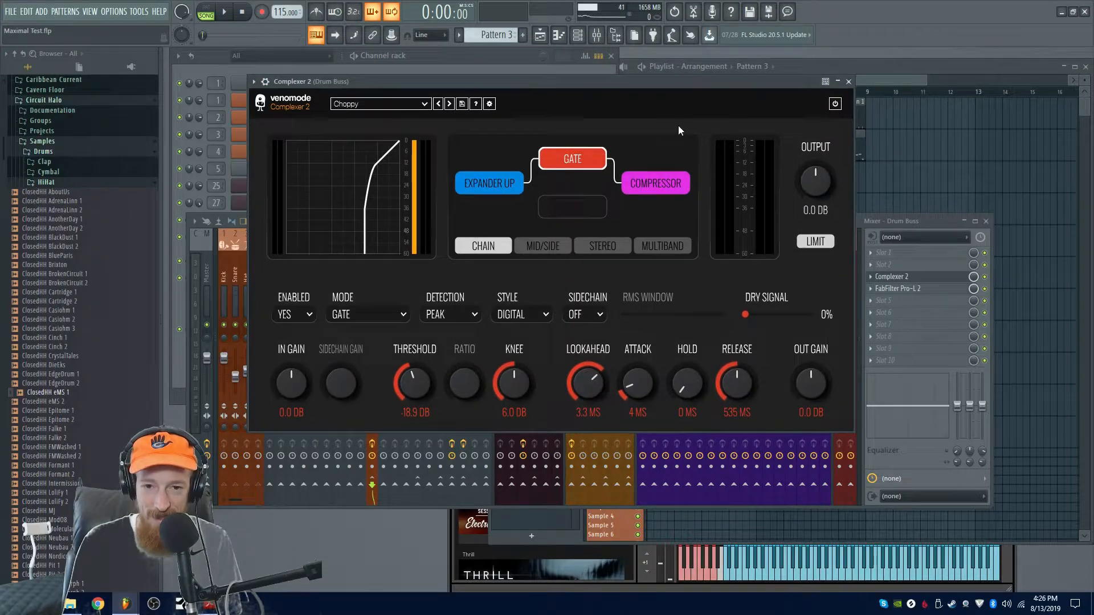
key("space")
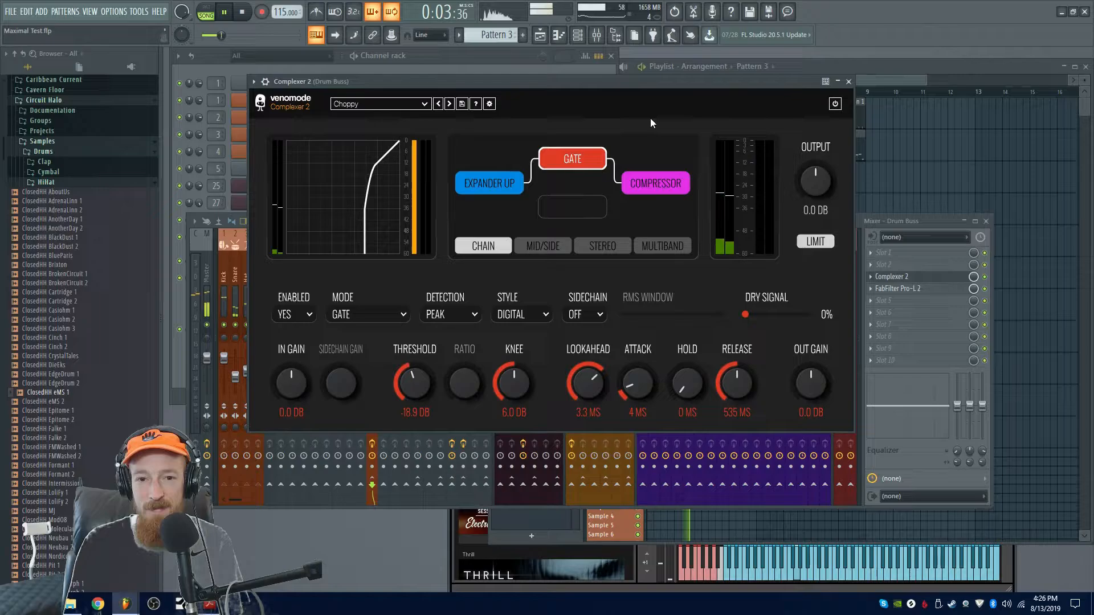
key("space")
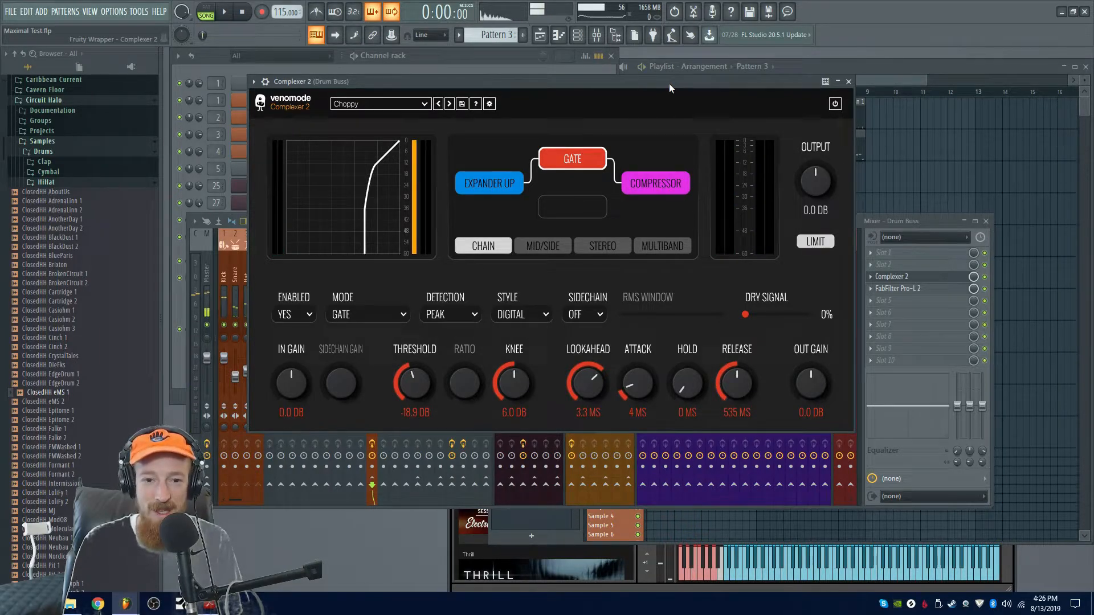
Step: Lower the gate's threshold to -28.6 dB, then to -40.0 dB during playback, and stop the song
left_click_drag(416, 396, 411, 434)
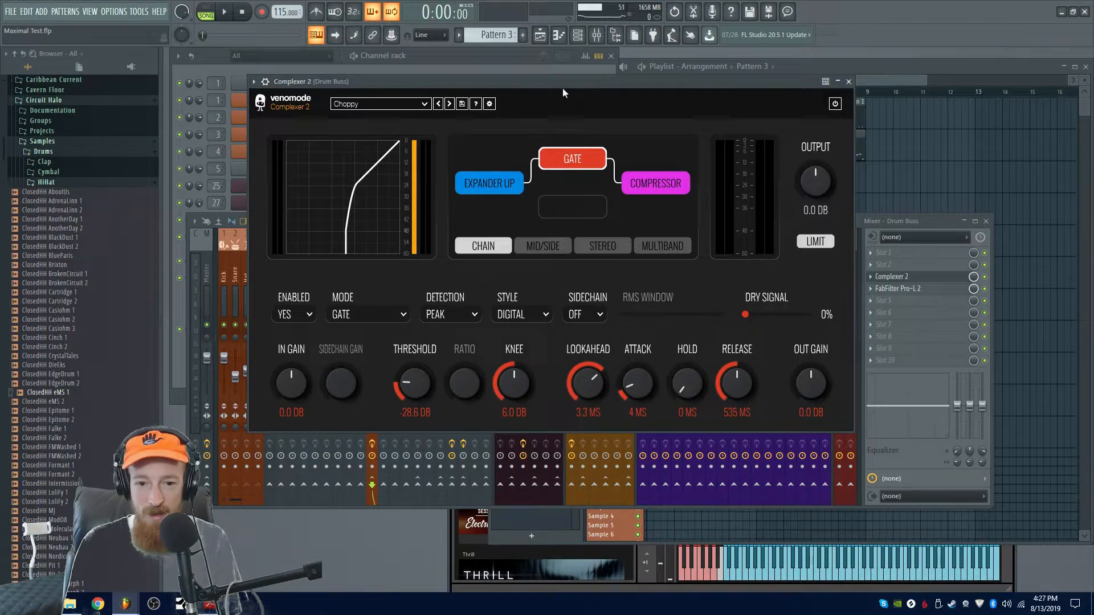
key("space")
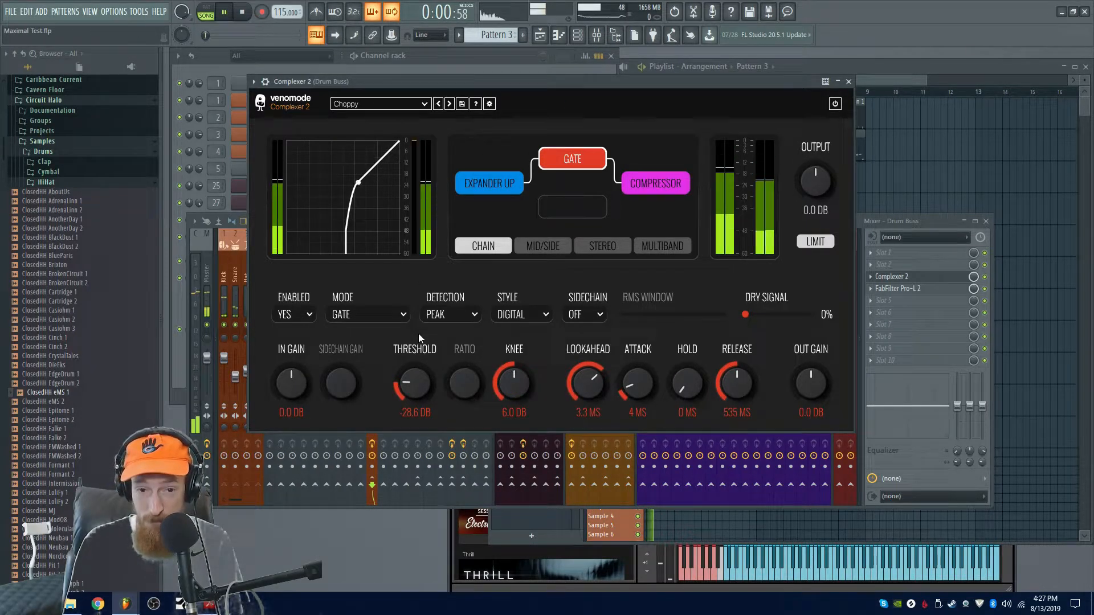
left_click_drag(415, 383, 415, 409)
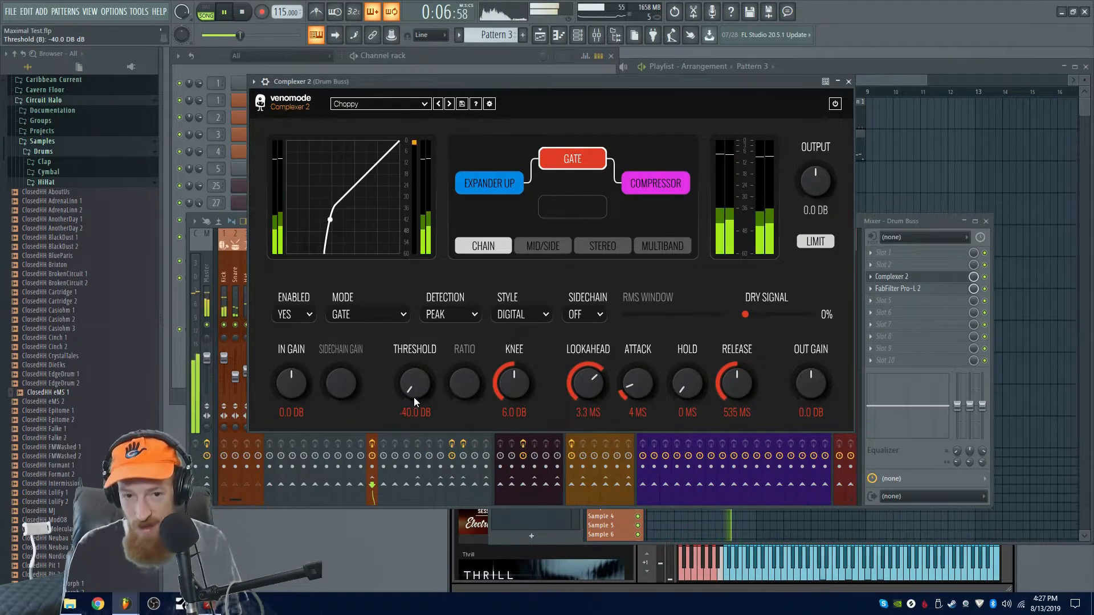
key("space")
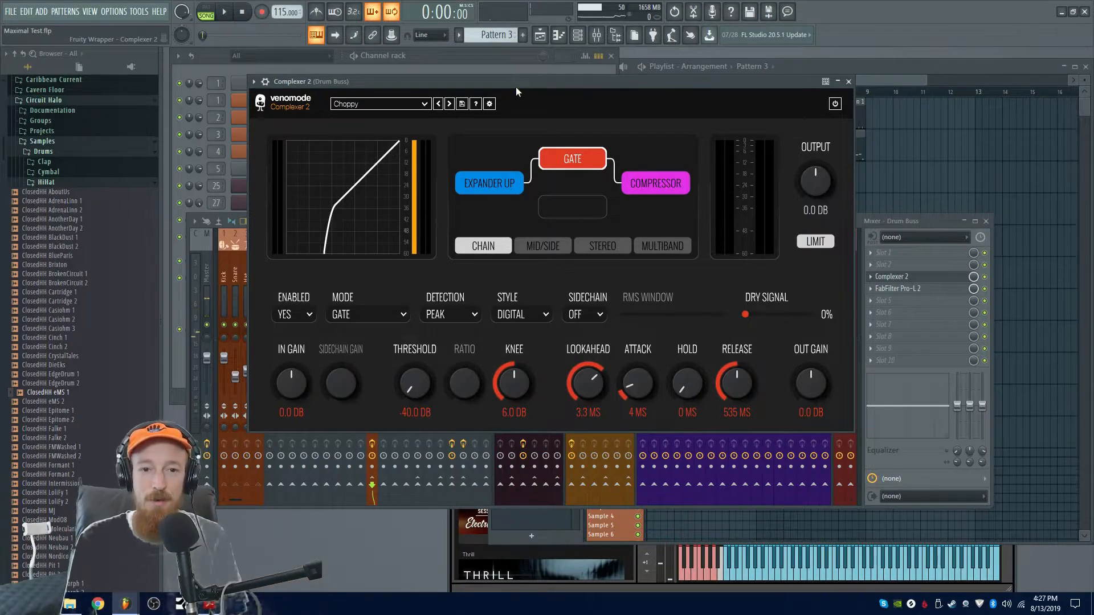
Step: Review the gate's mode options without changing them, then switch to Chrome with the Plugin Boutique search results for venomode
left_click(389, 316)
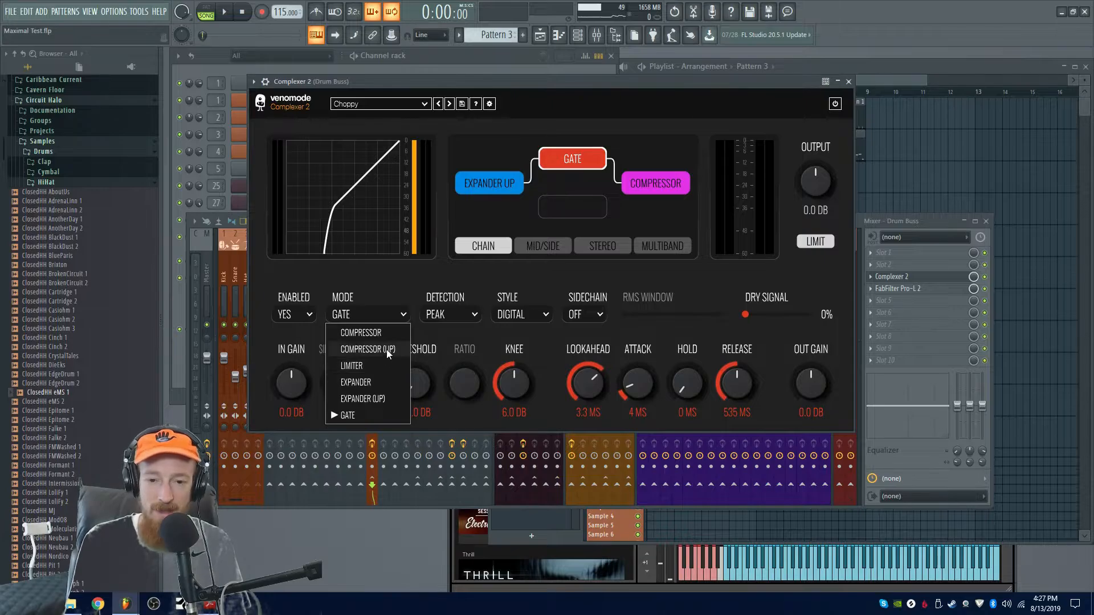
left_click(401, 281)
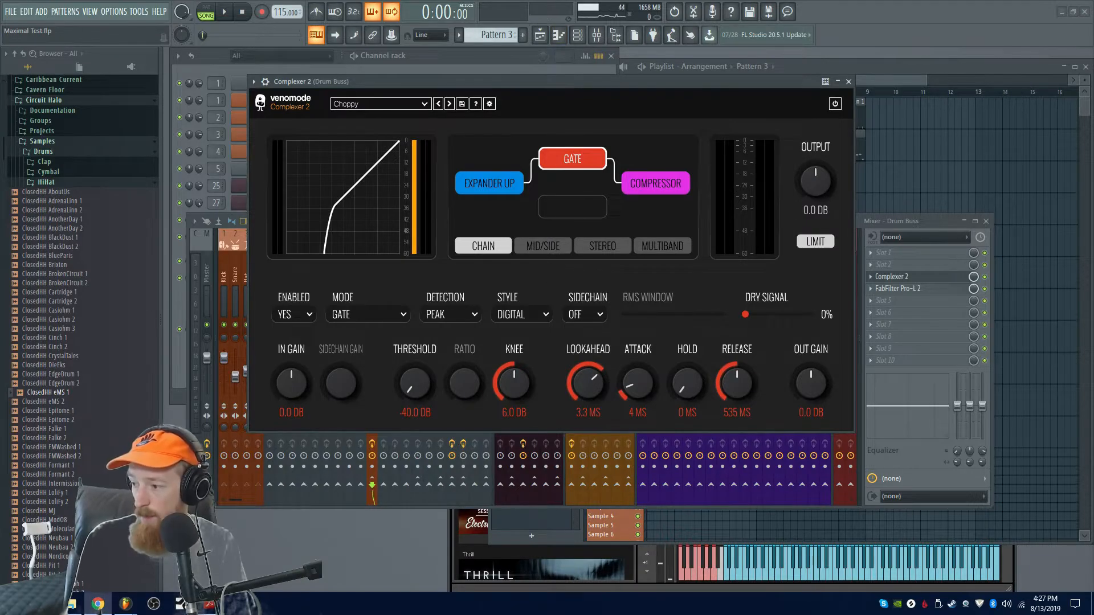
left_click_drag(1093, 7, 350, 1)
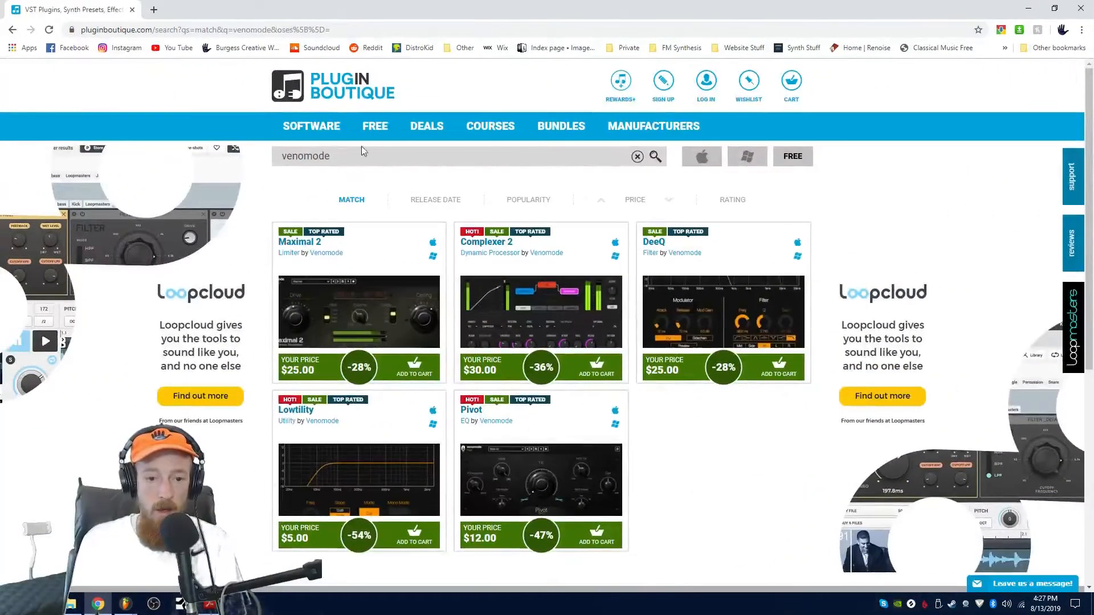